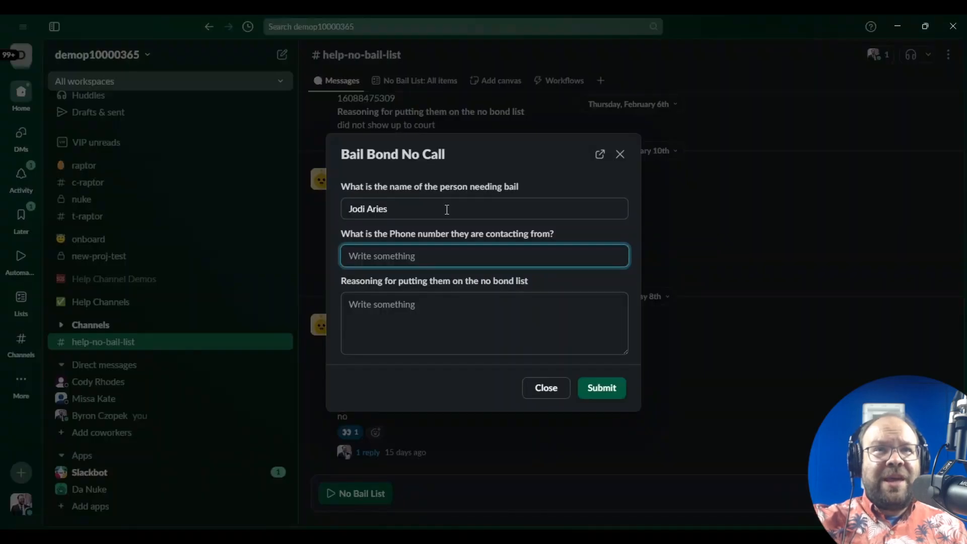
Step: Enter the contact's phone number and the reason 'skipped trial in the past'
{"action": "type", "text": "1"}
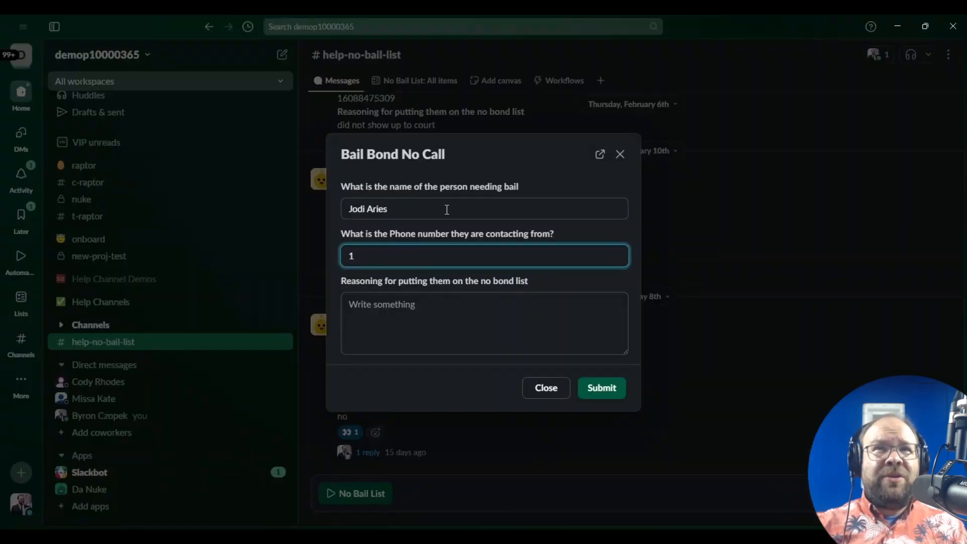
{"action": "key", "text": "BackSpace"}
{"action": "type", "text": "84"}
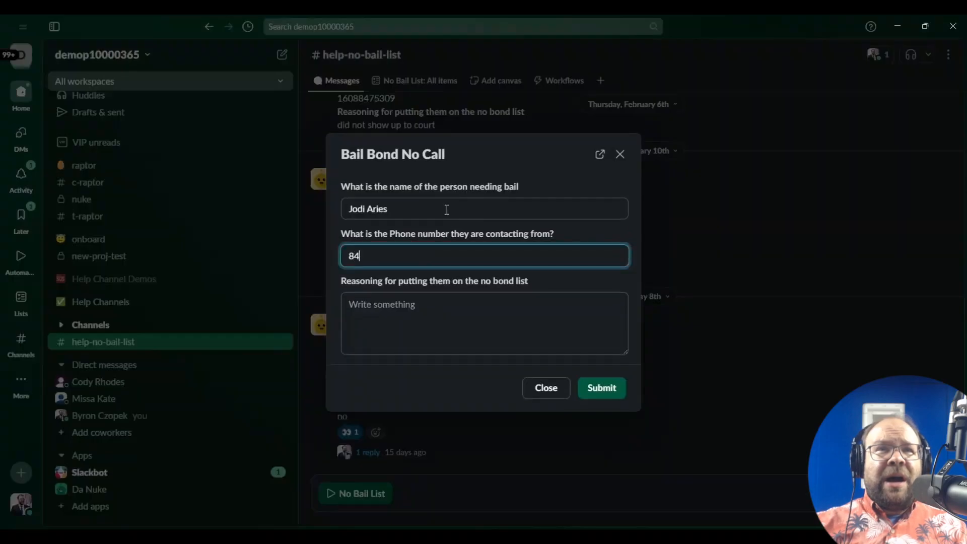
{"action": "type", "text": "75309"}
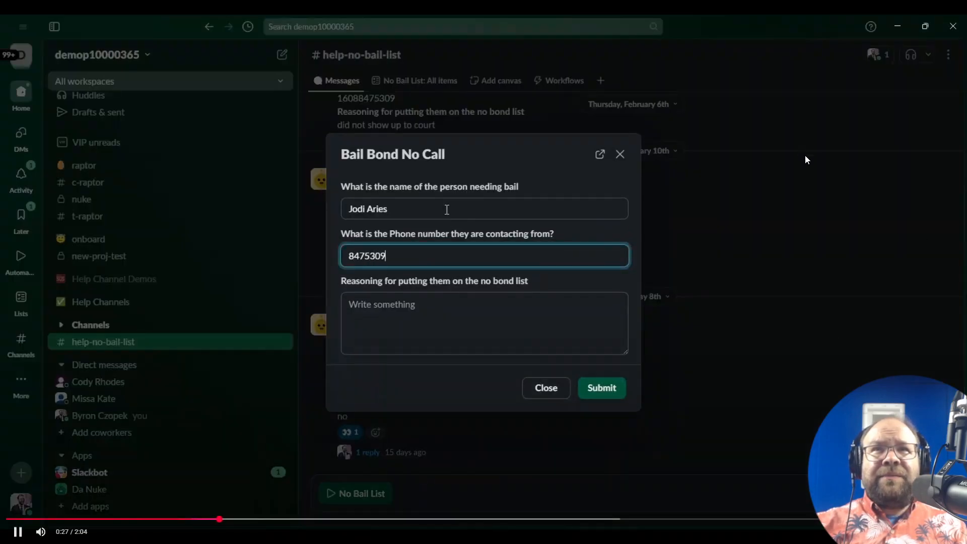
{"action": "key", "text": "Tab"}
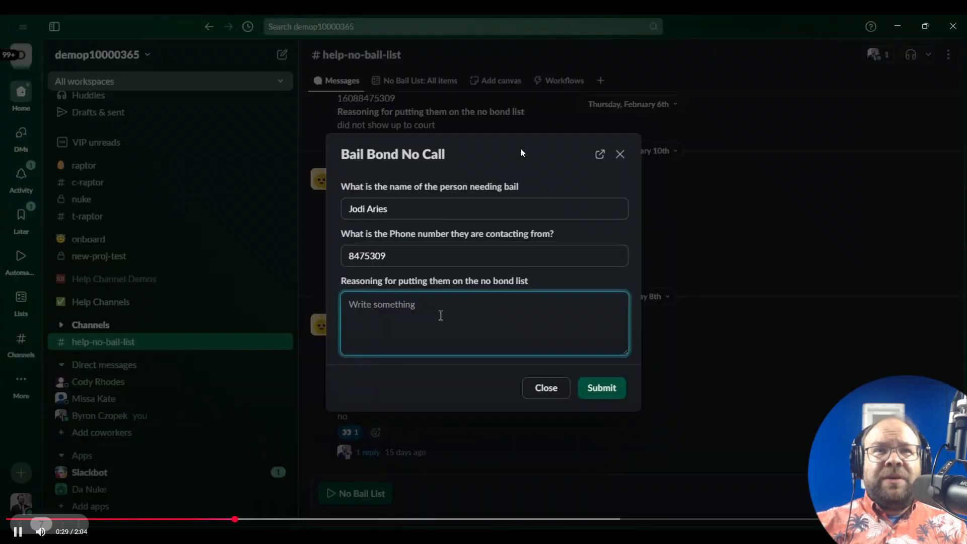
{"action": "type", "text": "skipp"}
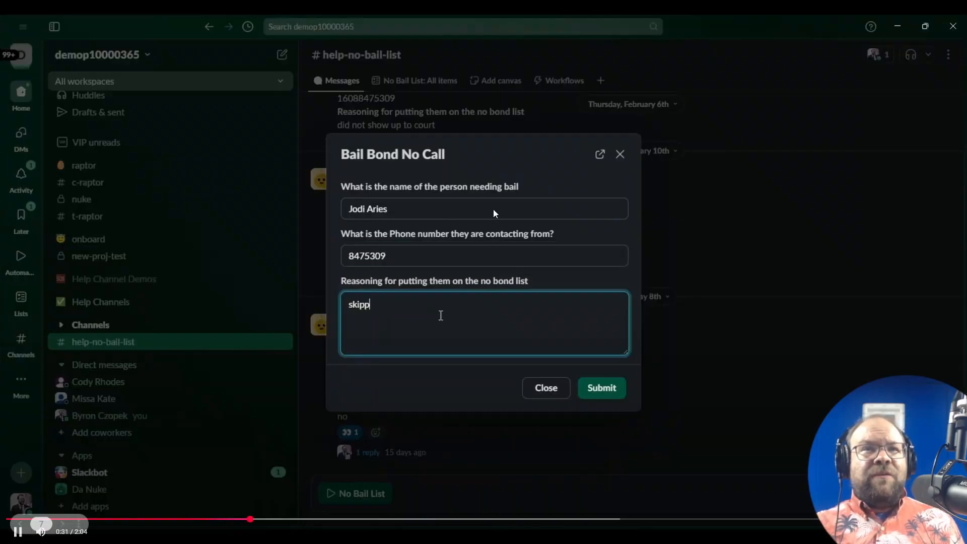
{"action": "type", "text": "ed tri"}
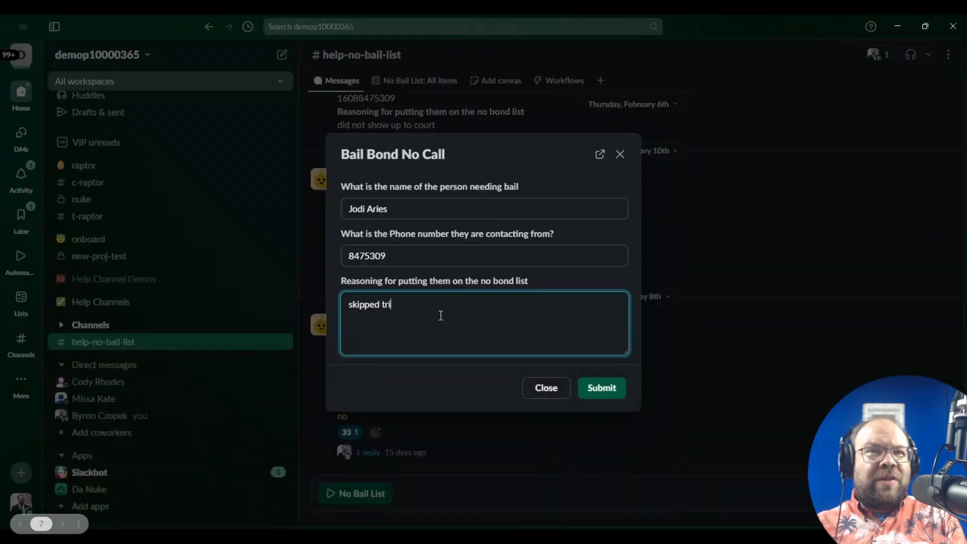
{"action": "type", "text": "al in"}
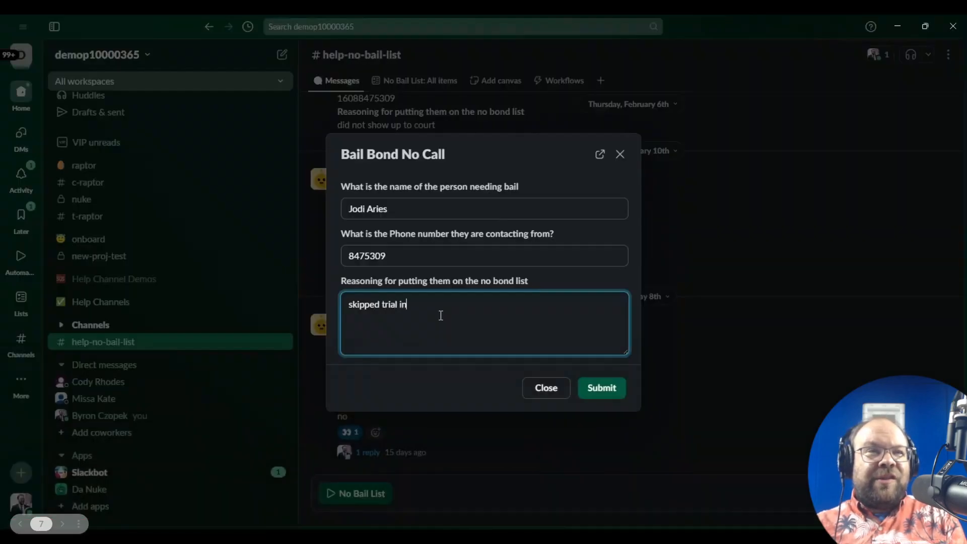
{"action": "type", "text": " the past"}
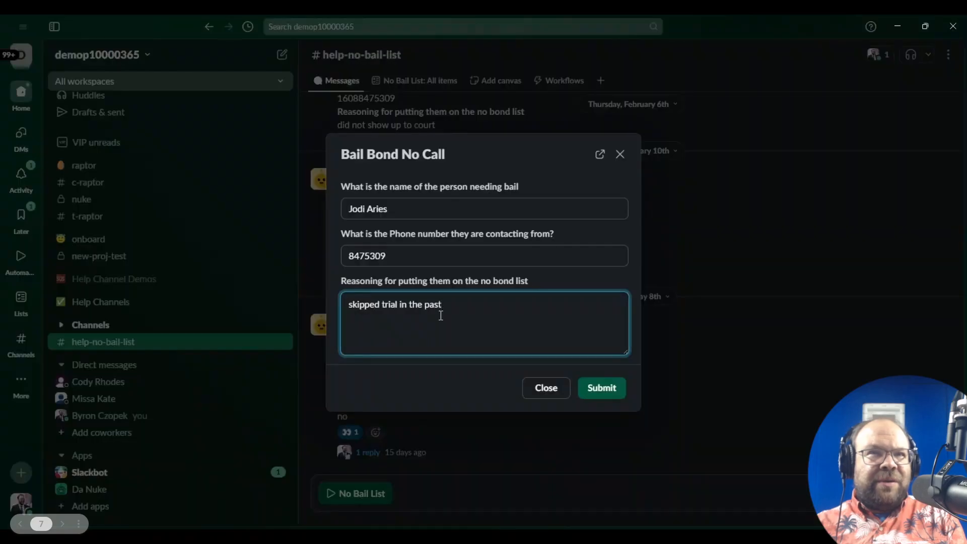
Step: Add a hyphen to the phone number and submit the form to #help-no-bail-list
{"action": "left_click", "coordinate": [365, 255]}
{"action": "type", "text": "-"}
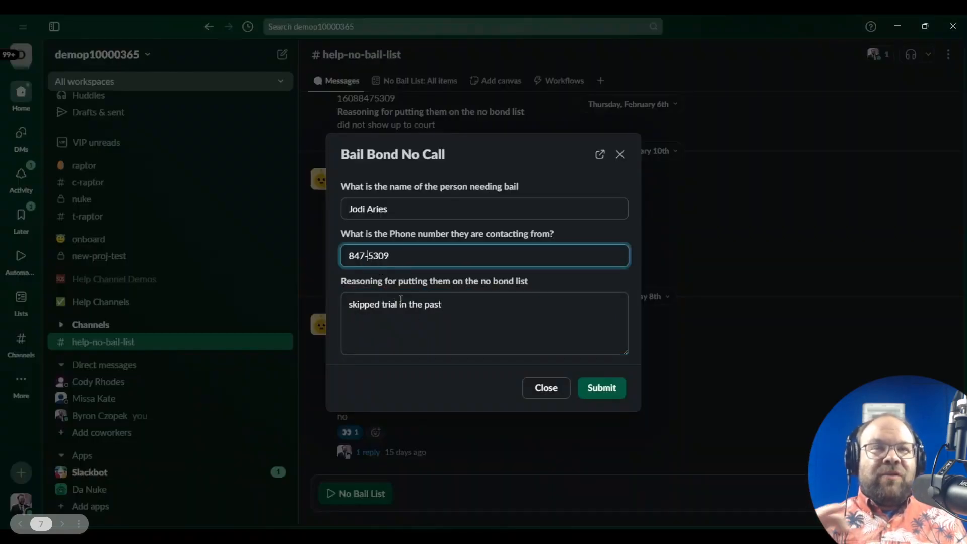
{"action": "left_click", "coordinate": [603, 394]}
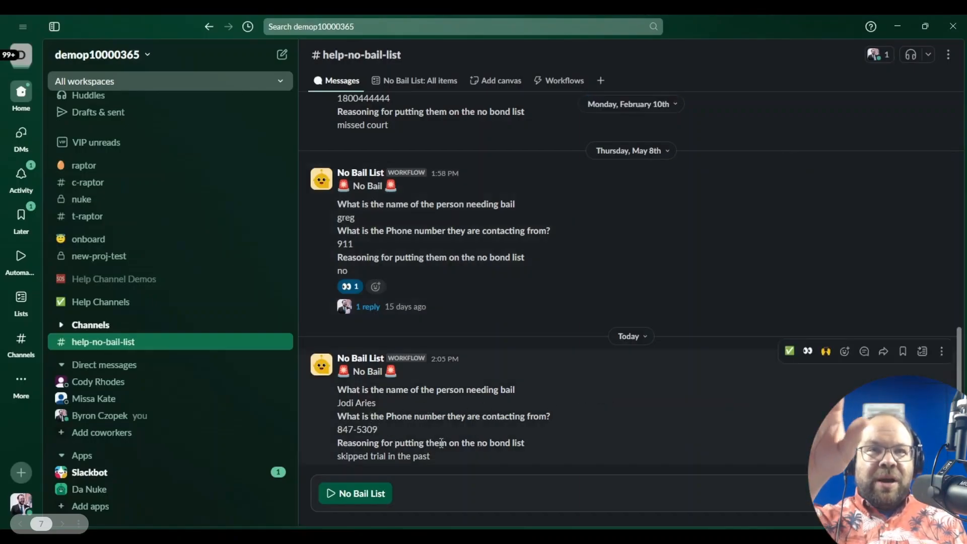
Step: React 👀 to the new no-bail post and reply in thread to watch for an associate too
{"action": "left_click", "coordinate": [810, 350]}
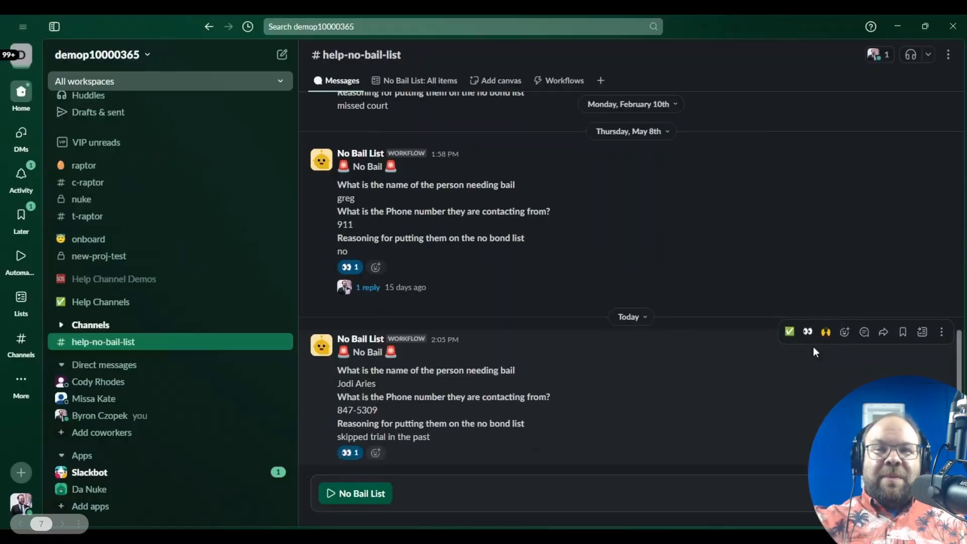
{"action": "left_click", "coordinate": [867, 330]}
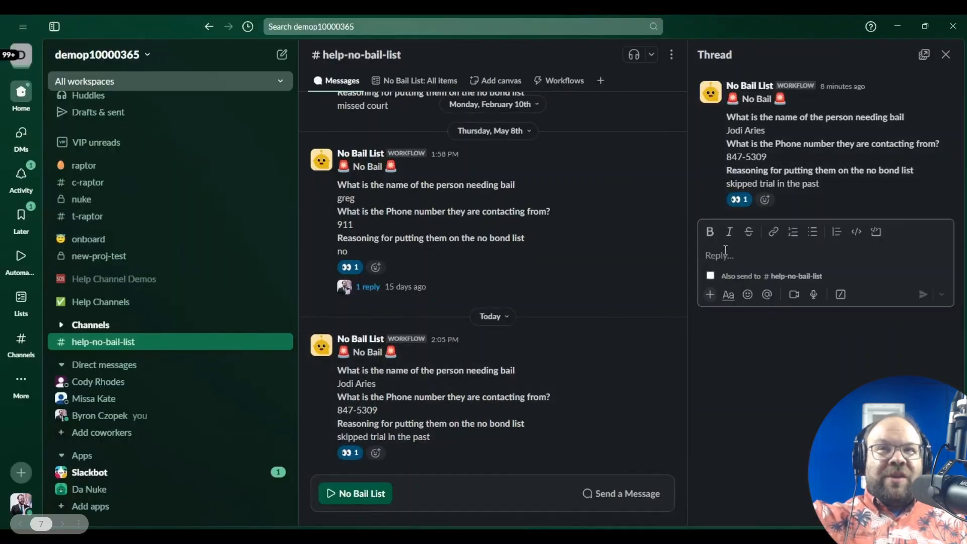
{"action": "type", "text": "I remembe"}
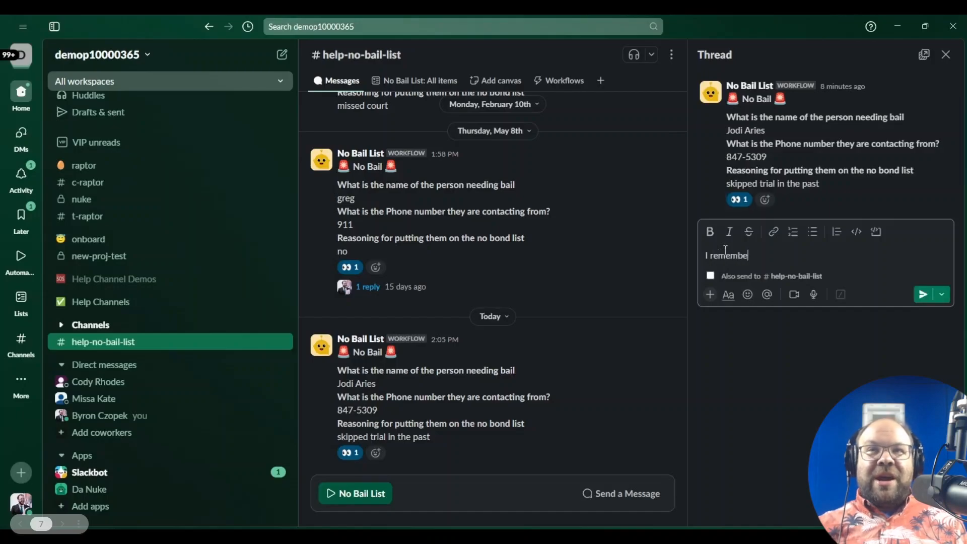
{"action": "type", "text": "r this "}
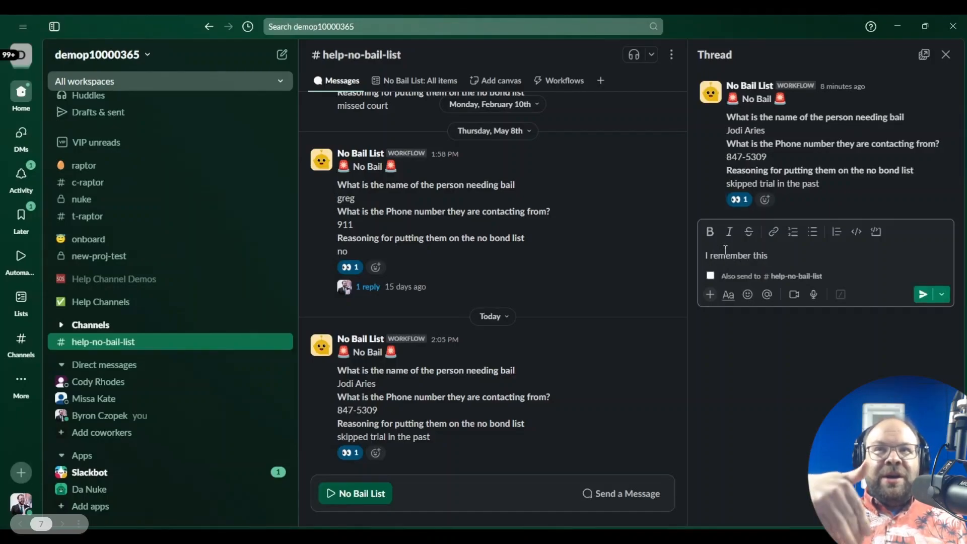
{"action": "type", "text": "from l"}
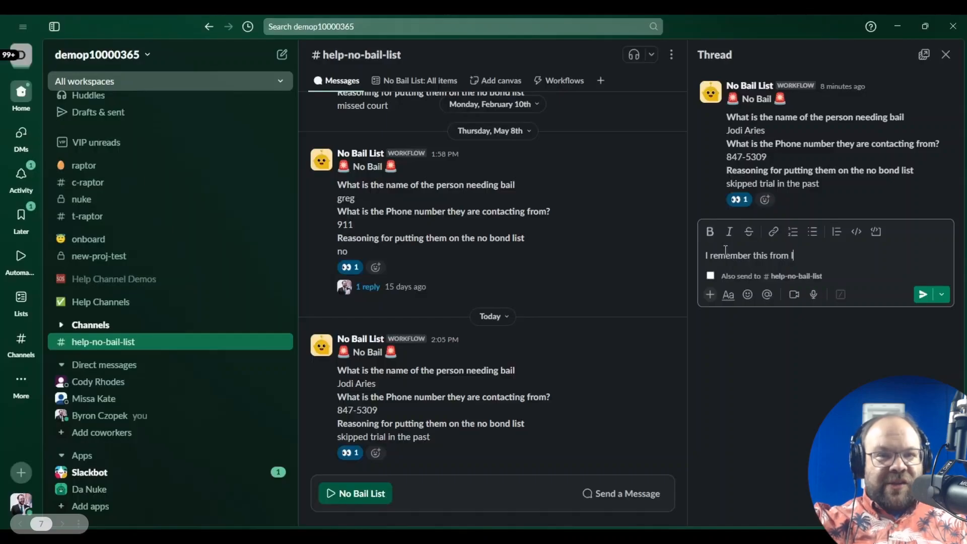
{"action": "type", "text": "ast year be "}
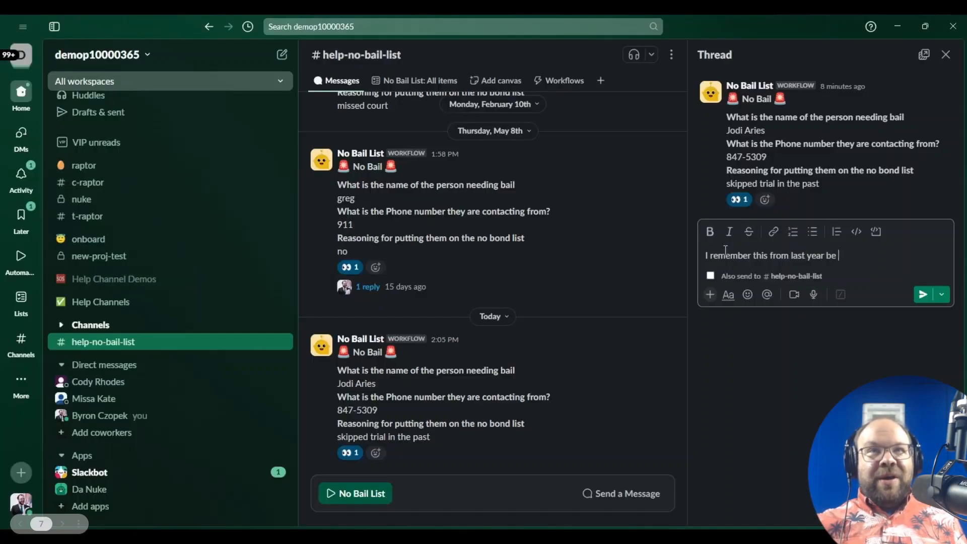
{"action": "type", "text": "on the lookout for"}
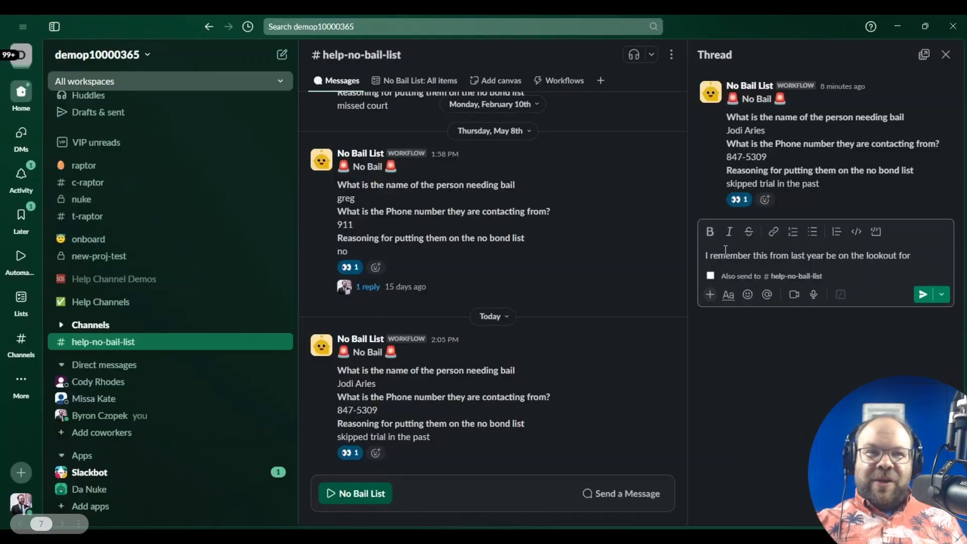
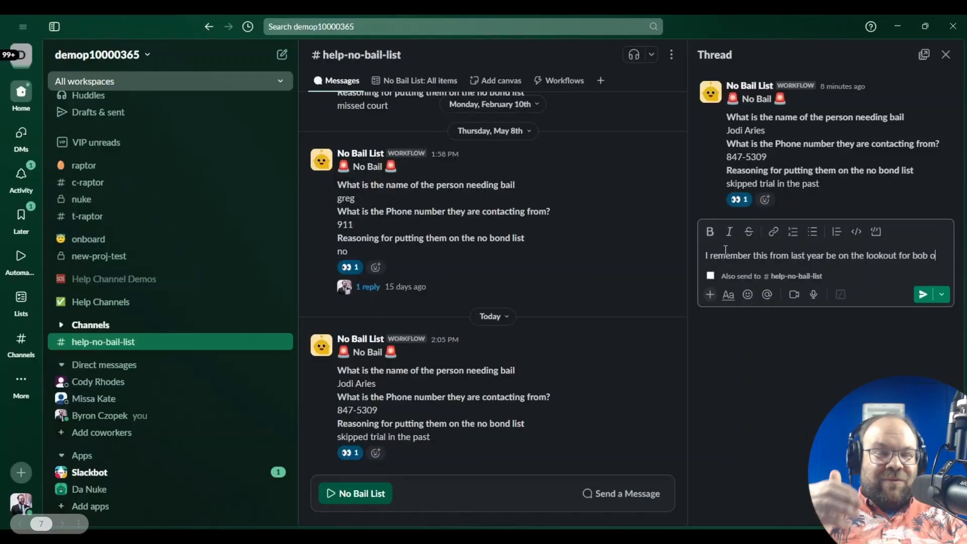
{"action": "key", "text": "Return"}
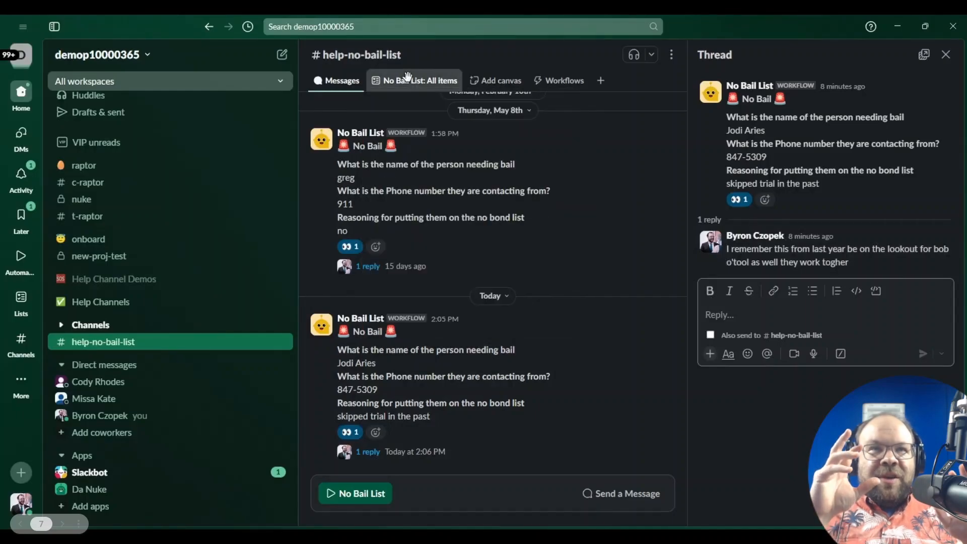
Step: Open the No Bail List, close the thread, and try card view before returning to table
{"action": "left_click", "coordinate": [408, 75]}
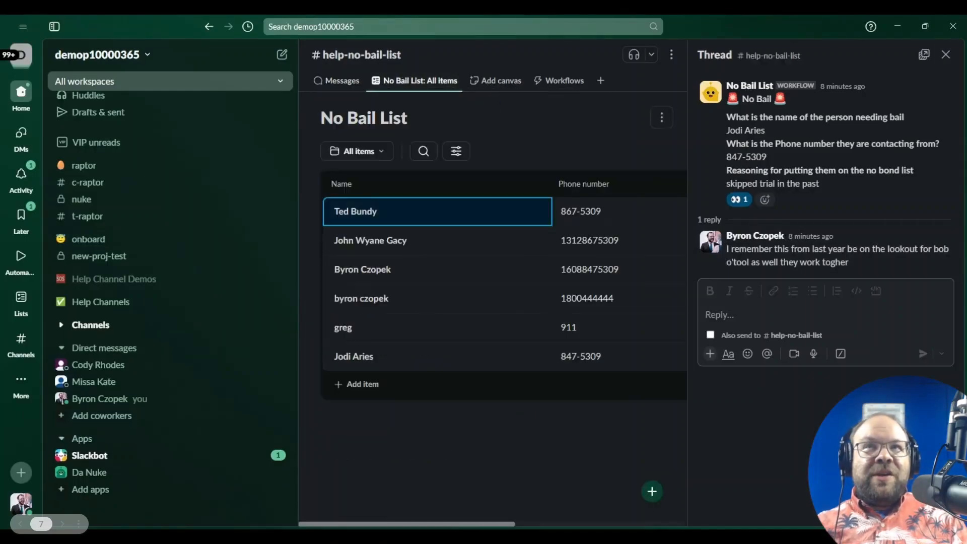
{"action": "left_click", "coordinate": [944, 54]}
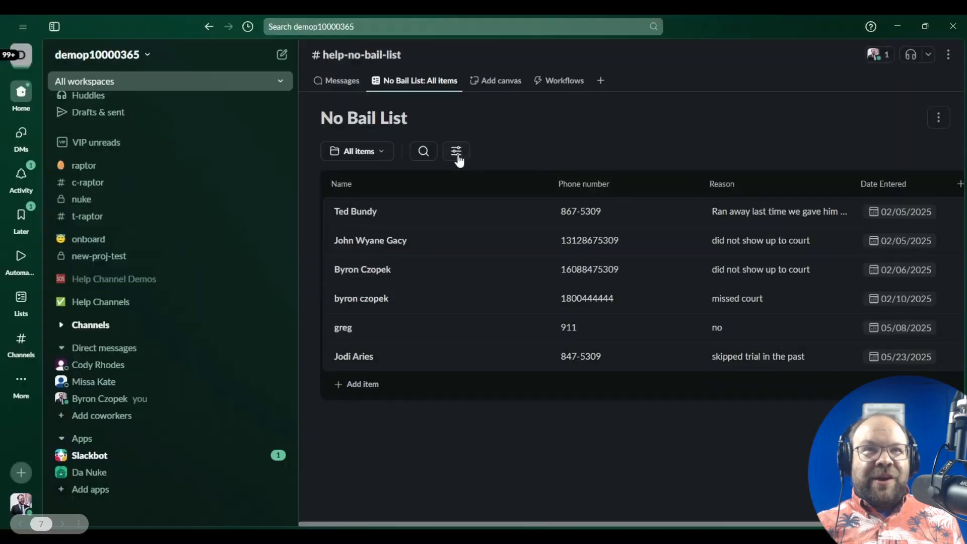
{"action": "left_click", "coordinate": [456, 152]}
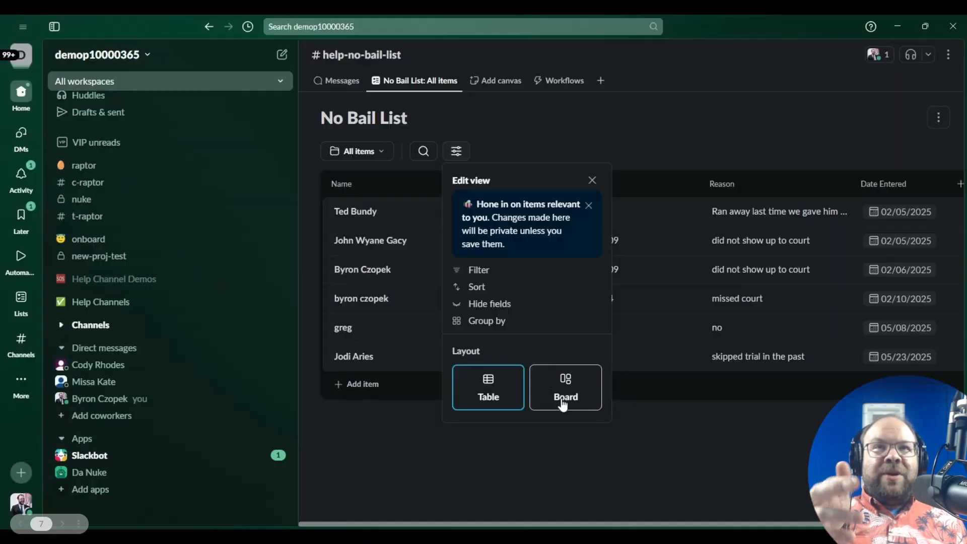
{"action": "left_click", "coordinate": [486, 471]}
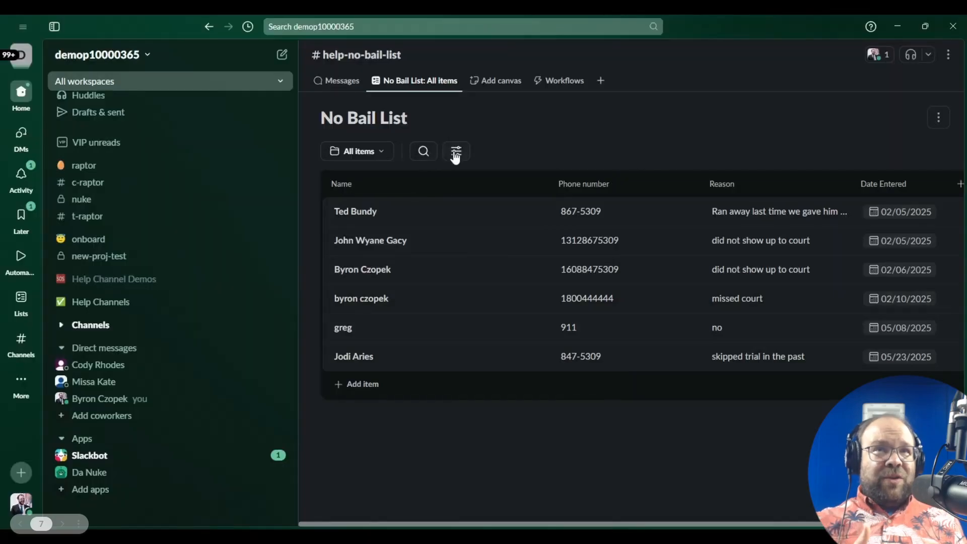
{"action": "left_click", "coordinate": [456, 151]}
{"action": "left_click", "coordinate": [564, 394]}
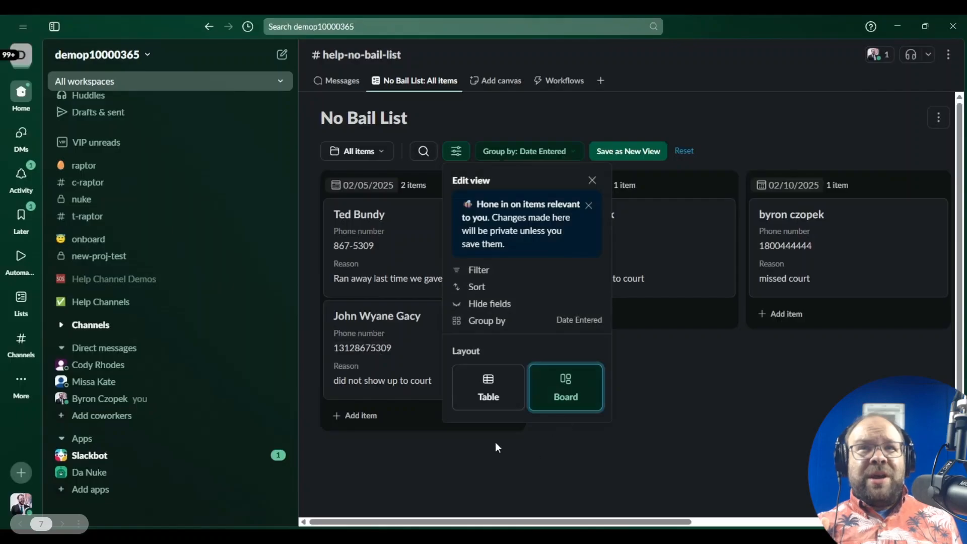
{"action": "left_click", "coordinate": [477, 383]}
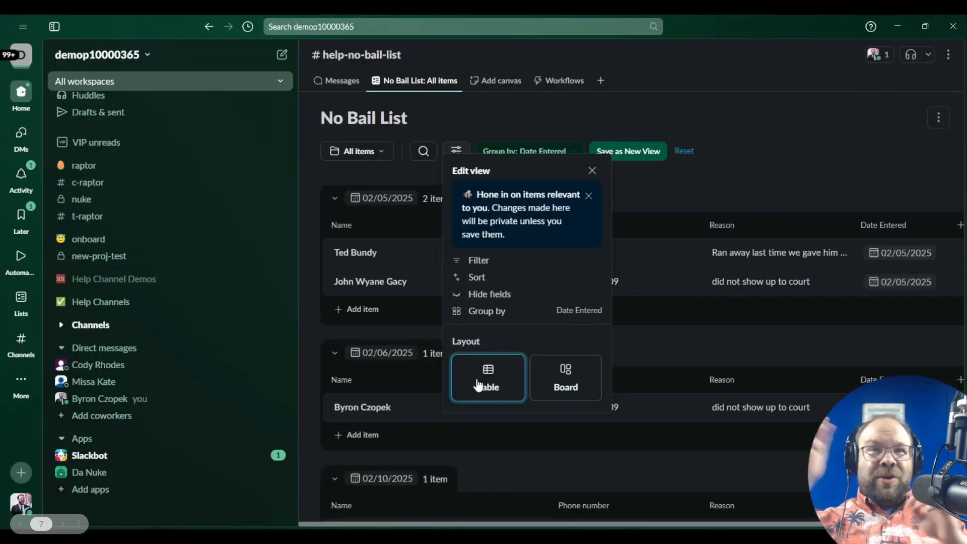
{"action": "left_click", "coordinate": [830, 137]}
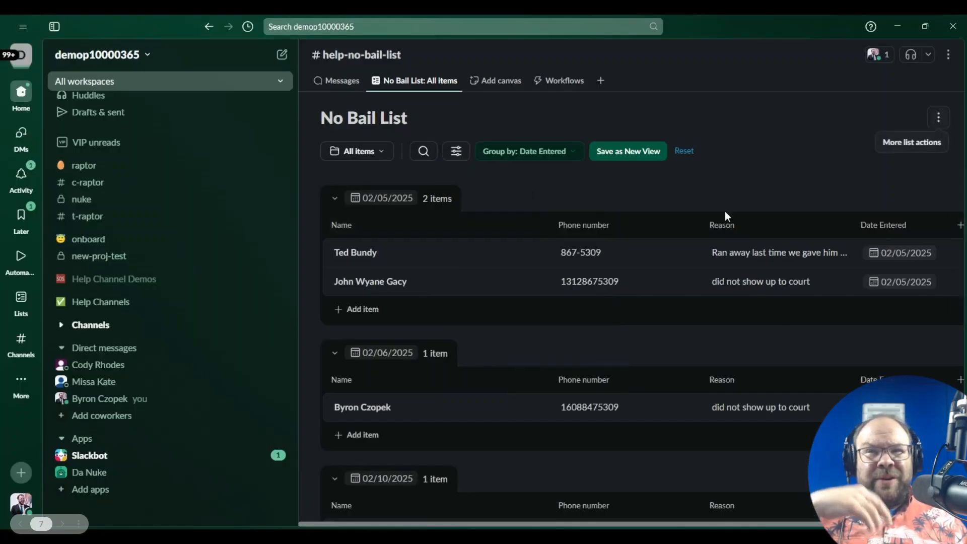
Step: Remove the Date Entered grouping so all six entries show in one table
{"action": "left_click", "coordinate": [519, 153]}
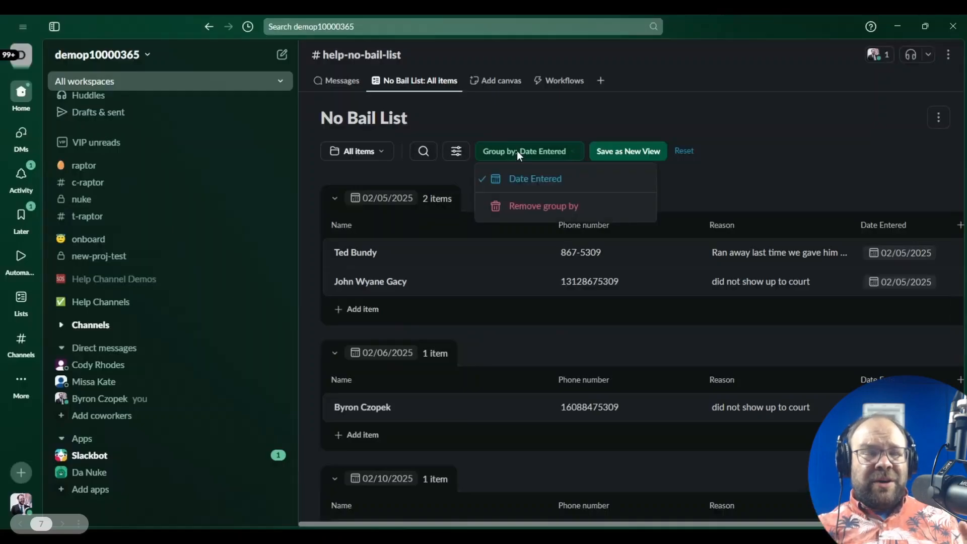
{"action": "left_click", "coordinate": [530, 211]}
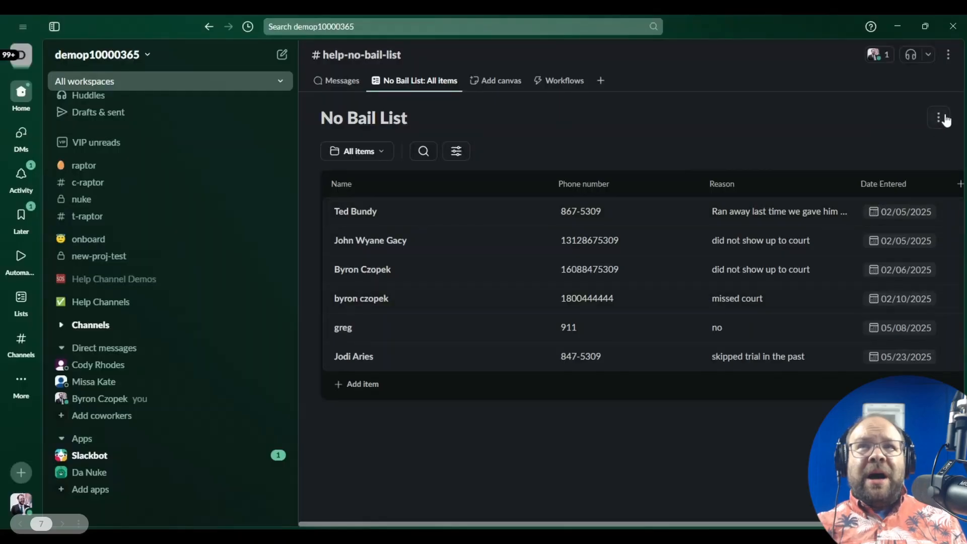
{"action": "left_click", "coordinate": [947, 119]}
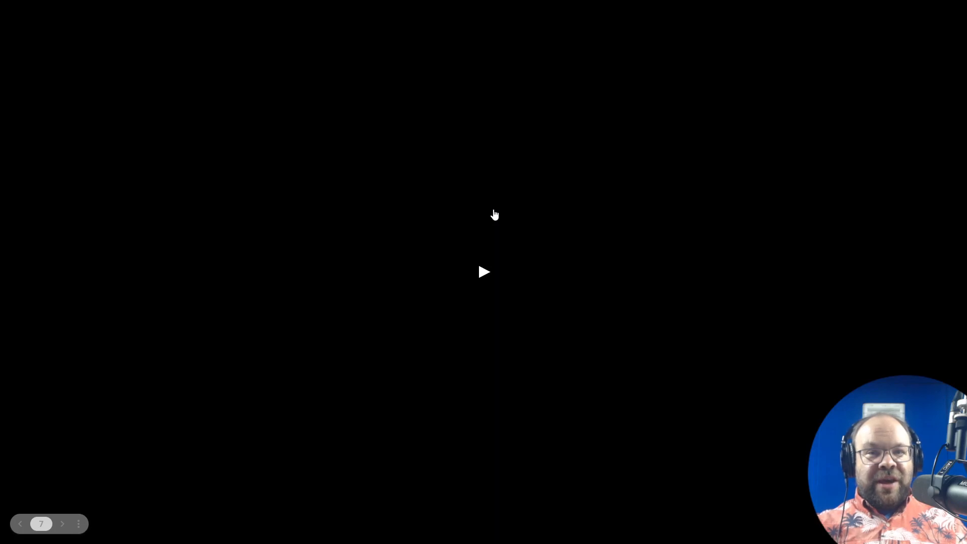
Step: Advance the presentation to the slide showing Automations > Managed by you
{"action": "key", "text": "Right"}
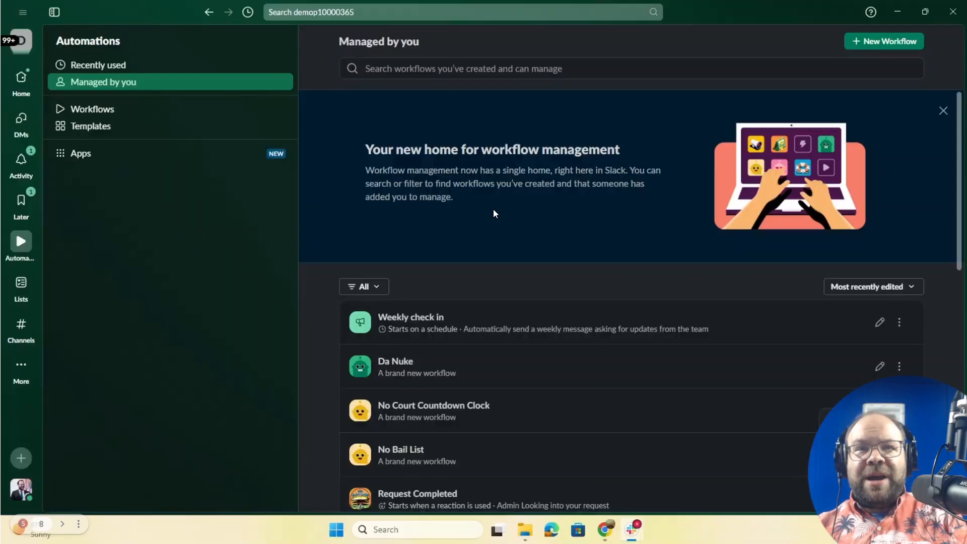
Step: Maximize the No Bail List Workflow Builder window and review how the workflow starts
{"action": "left_click_drag", "start_coordinate": [1, 194], "coordinate": [511, 107]}
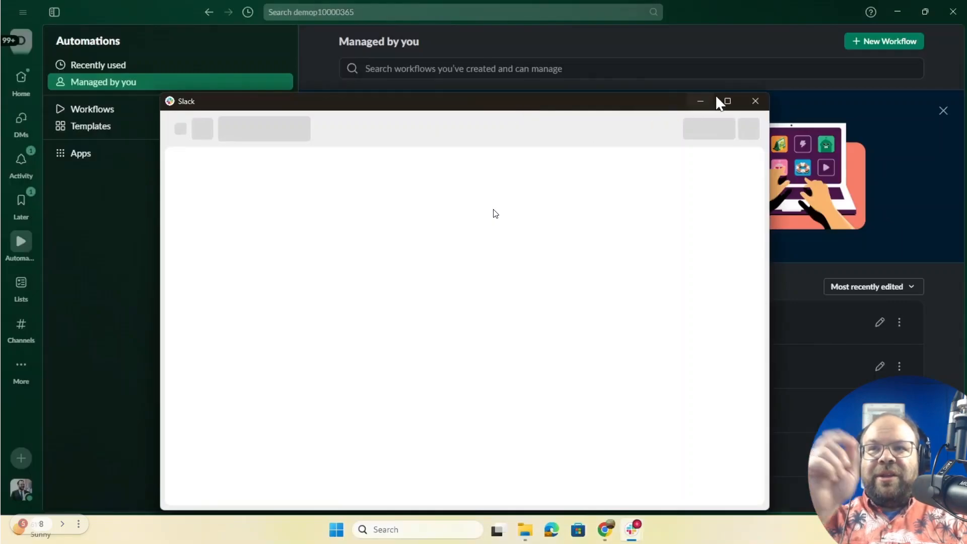
{"action": "left_click", "coordinate": [728, 101]}
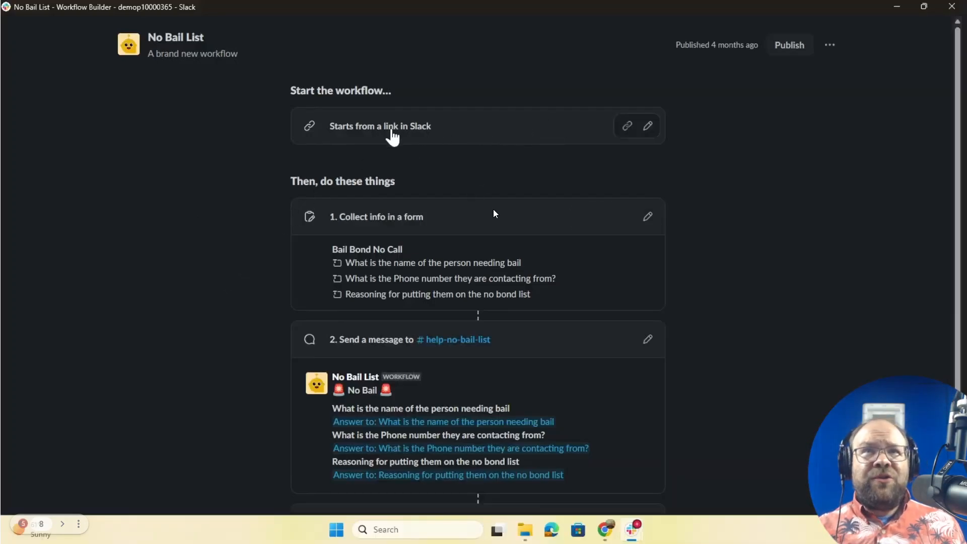
{"action": "left_click", "coordinate": [648, 127]}
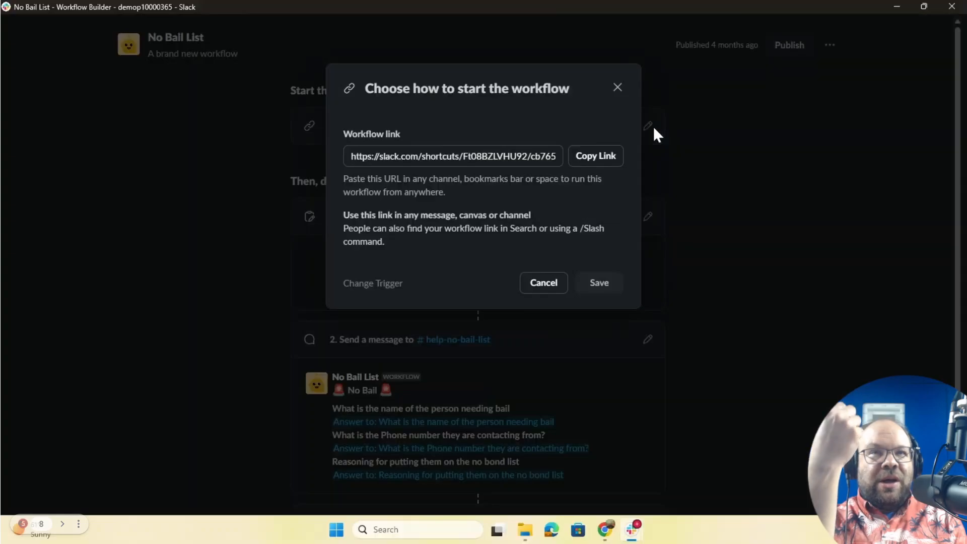
{"action": "left_click", "coordinate": [728, 315]}
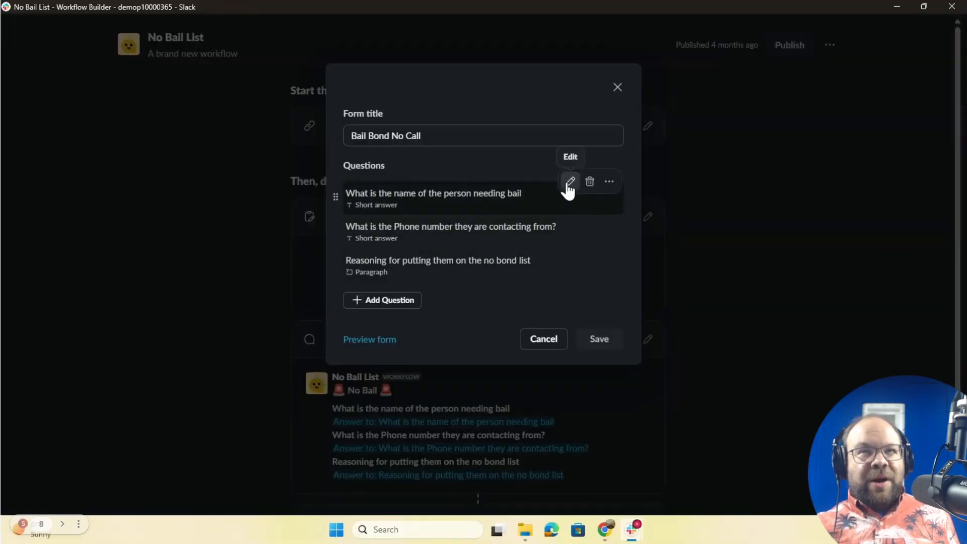
Step: Leave Question 1 as Short answer, then cancel out of the Bail Bond No Call form editor
{"action": "left_click", "coordinate": [569, 182]}
{"action": "left_click", "coordinate": [528, 194]}
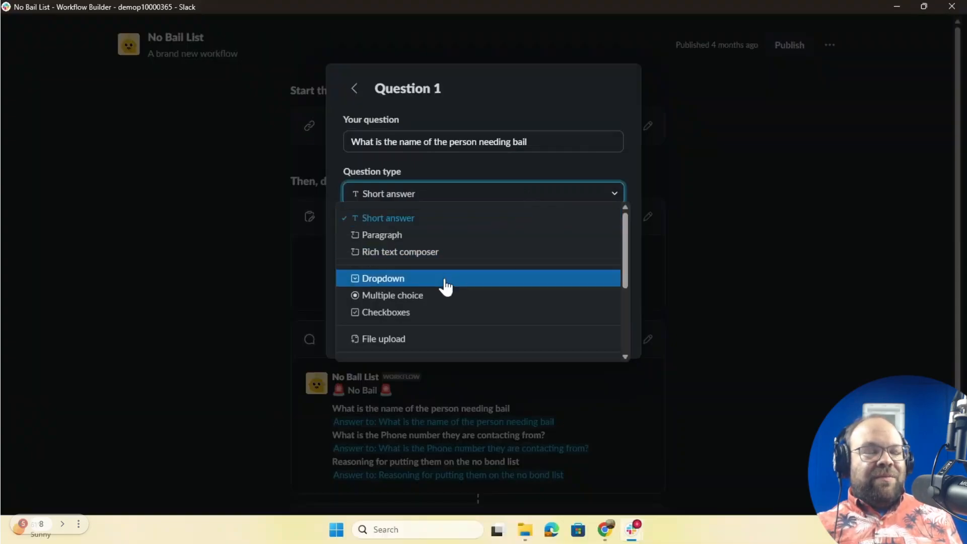
{"action": "scroll", "coordinate": [439, 331], "scroll_direction": "down", "scroll_amount": 1}
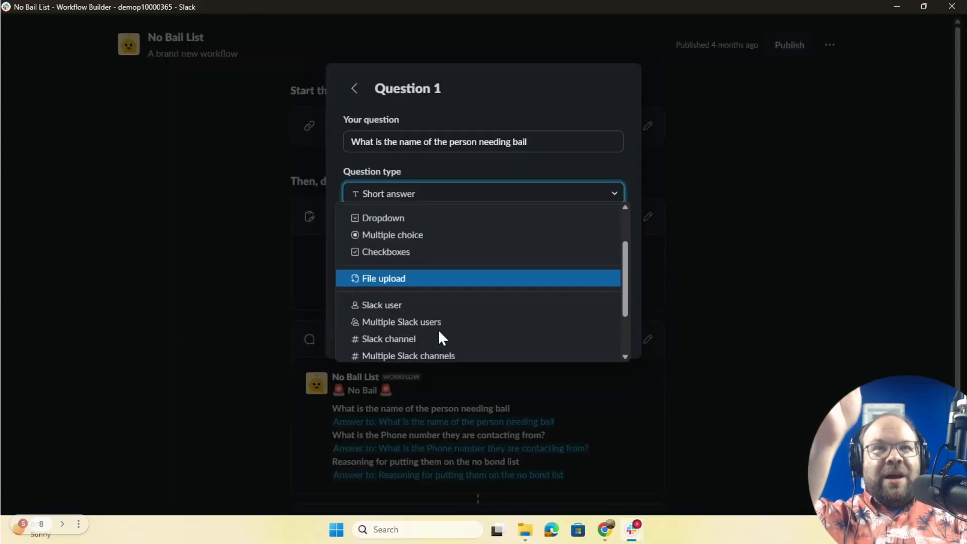
{"action": "scroll", "coordinate": [417, 298], "scroll_direction": "down", "scroll_amount": 1}
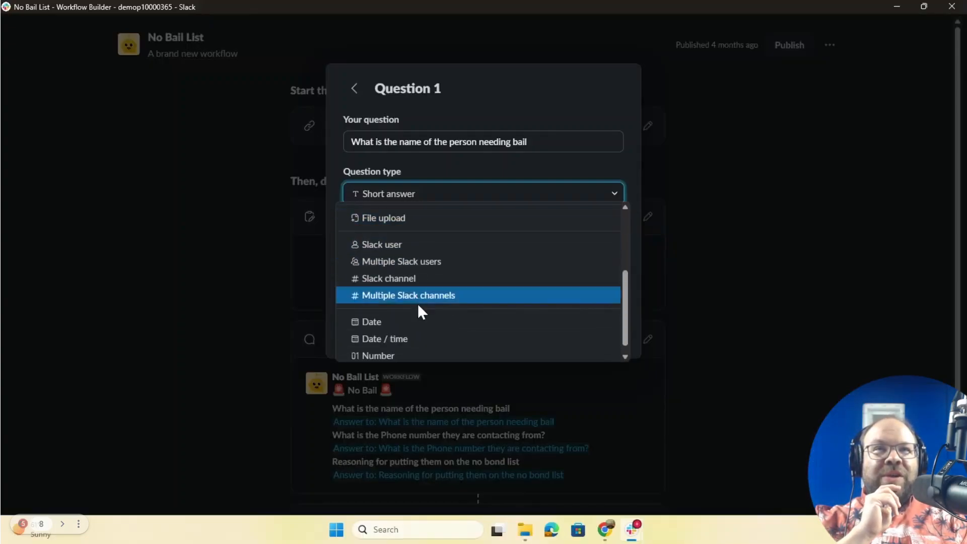
{"action": "scroll", "coordinate": [418, 306], "scroll_direction": "down", "scroll_amount": 1}
{"action": "scroll", "coordinate": [418, 307], "scroll_direction": "up", "scroll_amount": 5}
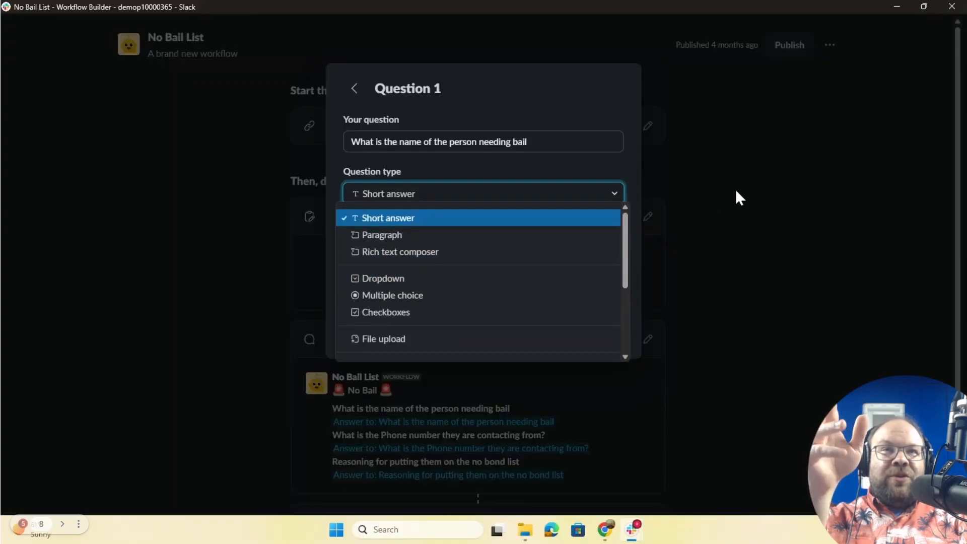
{"action": "left_click", "coordinate": [642, 243]}
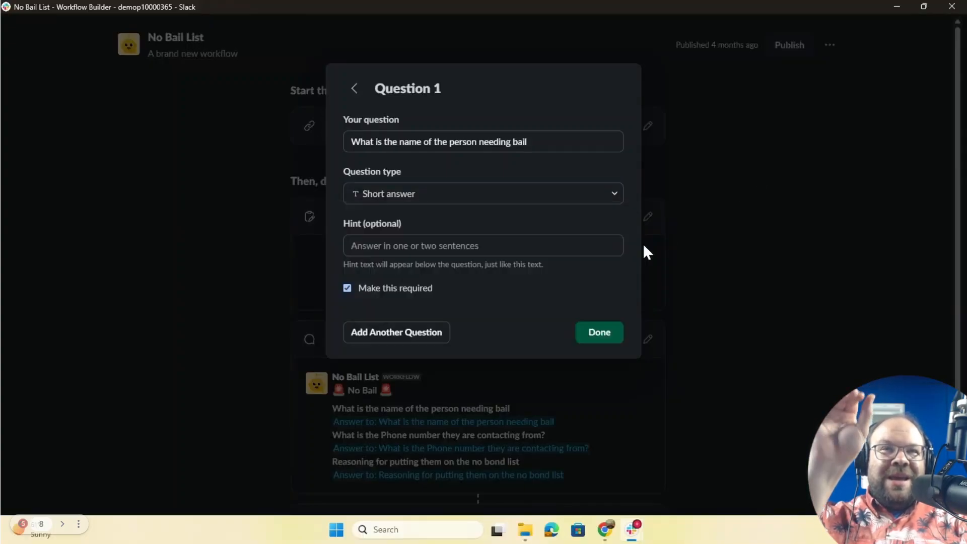
{"action": "left_click", "coordinate": [599, 334]}
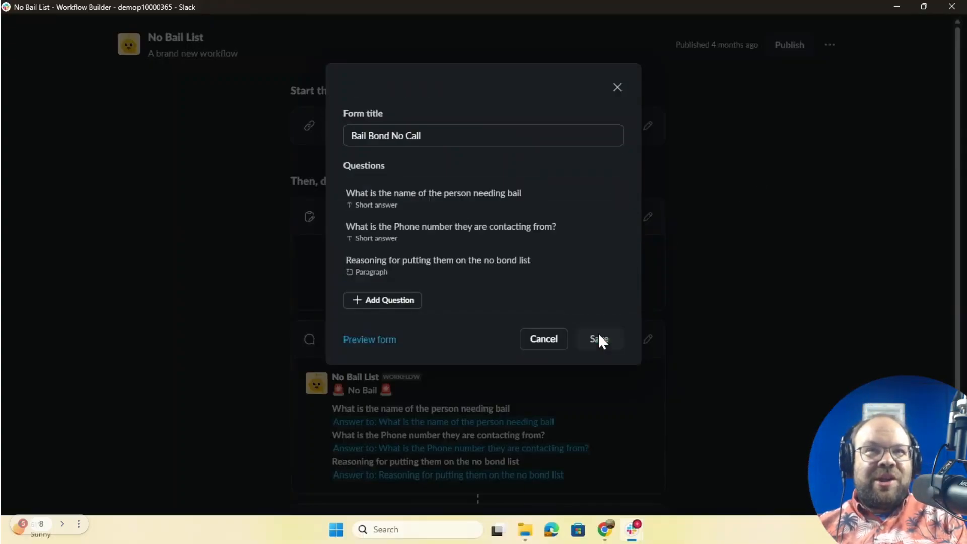
{"action": "left_click", "coordinate": [556, 343]}
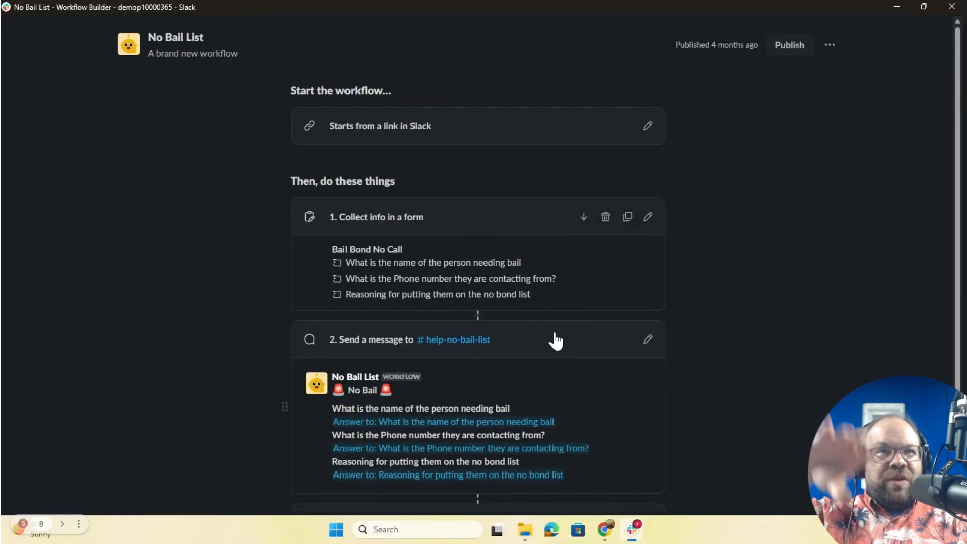
{"action": "scroll", "coordinate": [559, 352], "scroll_direction": "down", "scroll_amount": 2}
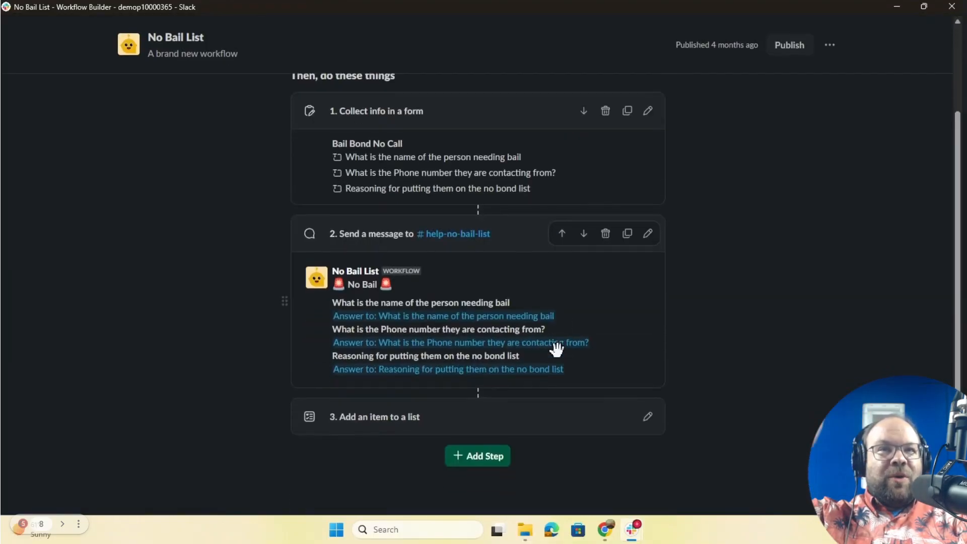
{"action": "left_click", "coordinate": [648, 234]}
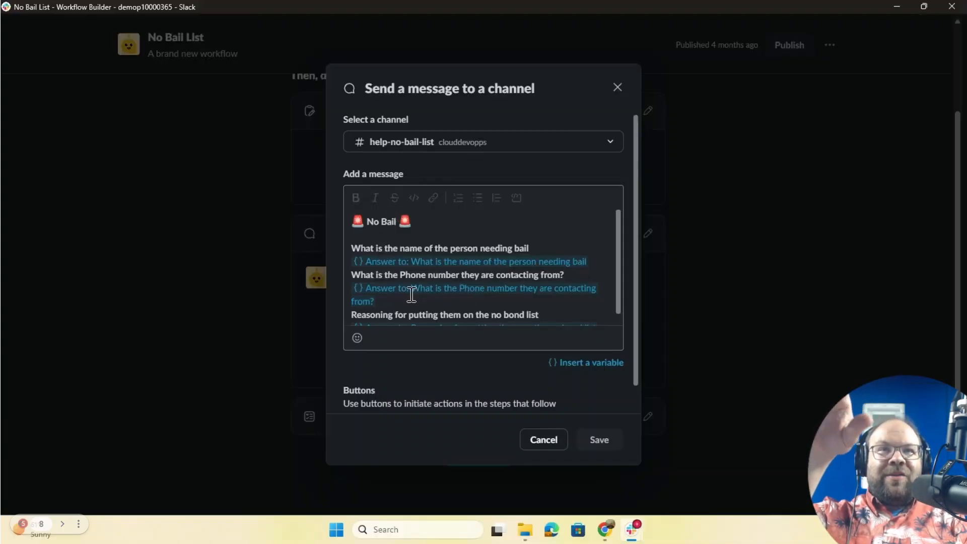
{"action": "scroll", "coordinate": [566, 302], "scroll_direction": "down", "scroll_amount": 1}
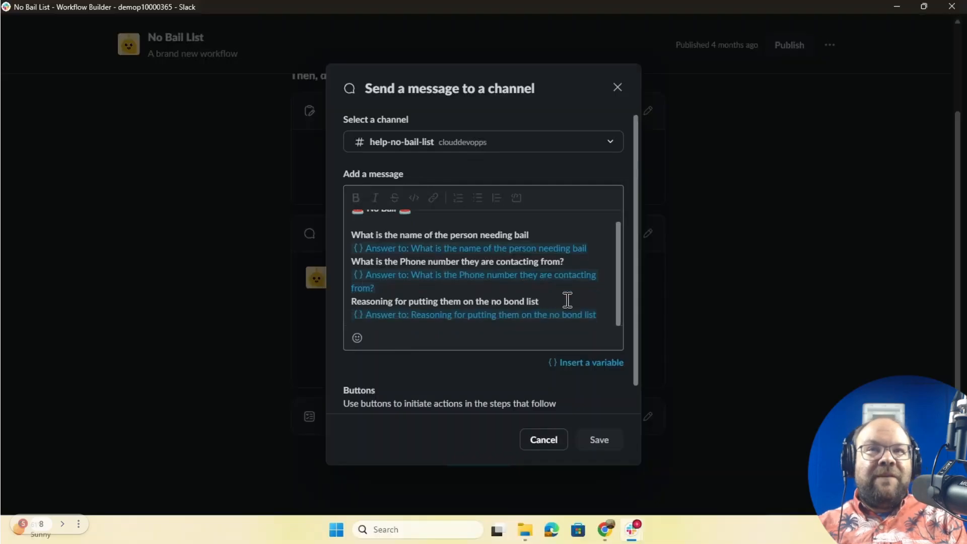
{"action": "left_click", "coordinate": [598, 364]}
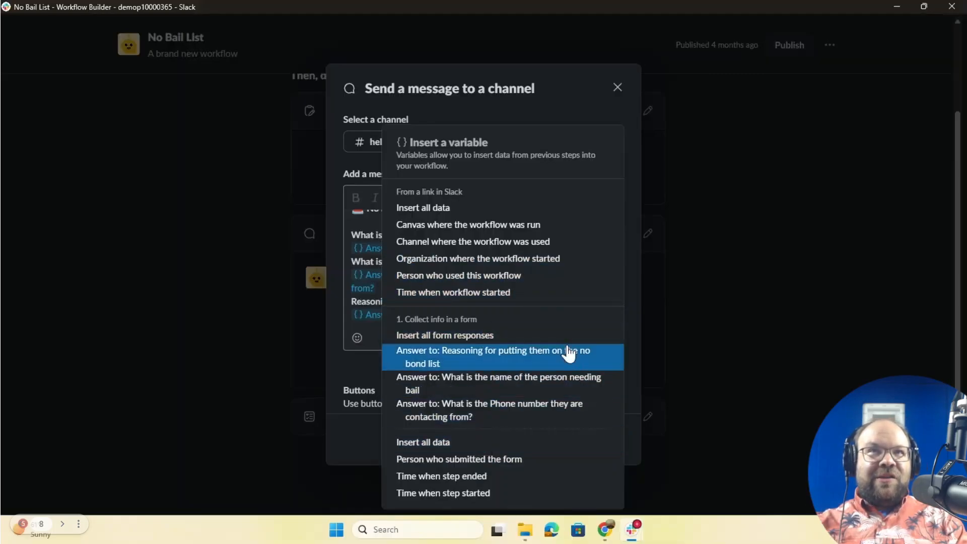
{"action": "left_click", "coordinate": [569, 99]}
{"action": "scroll", "coordinate": [464, 335], "scroll_direction": "down", "scroll_amount": 1}
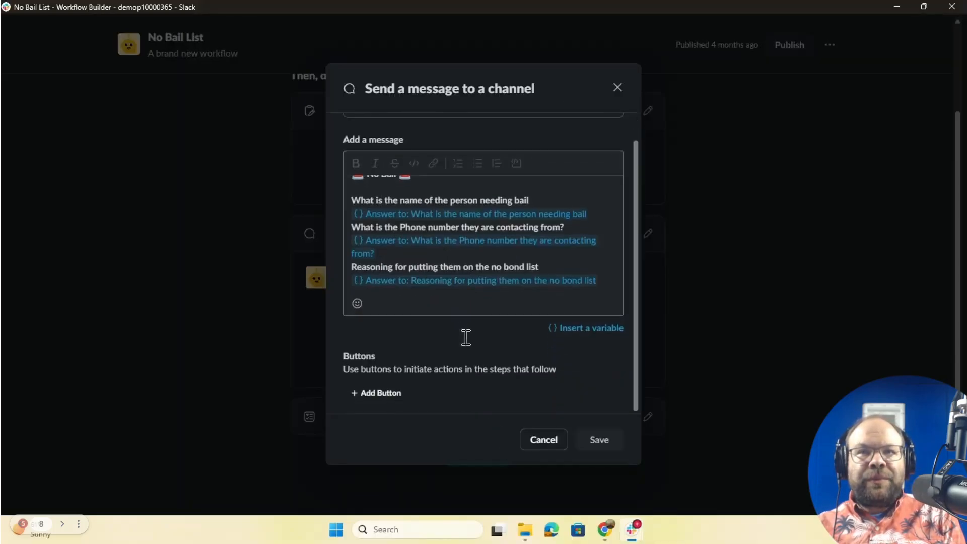
Step: Close the message step and confirm the add-to-list step stays connected to No Bail List
{"action": "left_click", "coordinate": [549, 440]}
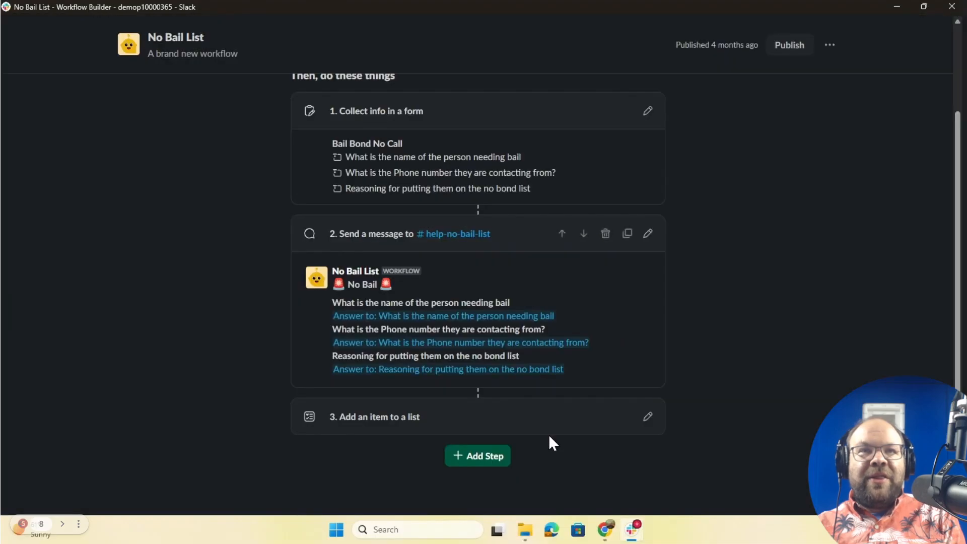
{"action": "left_click", "coordinate": [648, 417]}
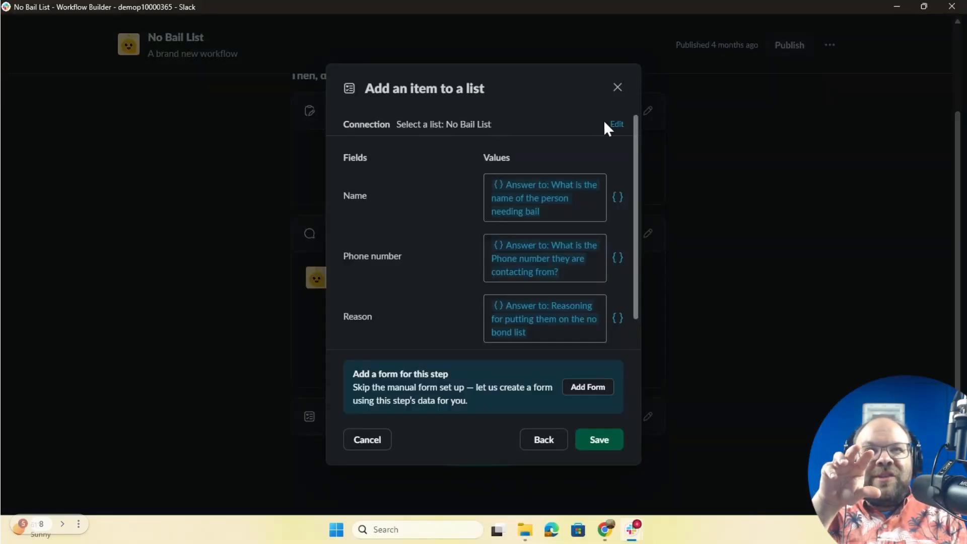
{"action": "left_click", "coordinate": [617, 126]}
{"action": "left_click", "coordinate": [593, 180]}
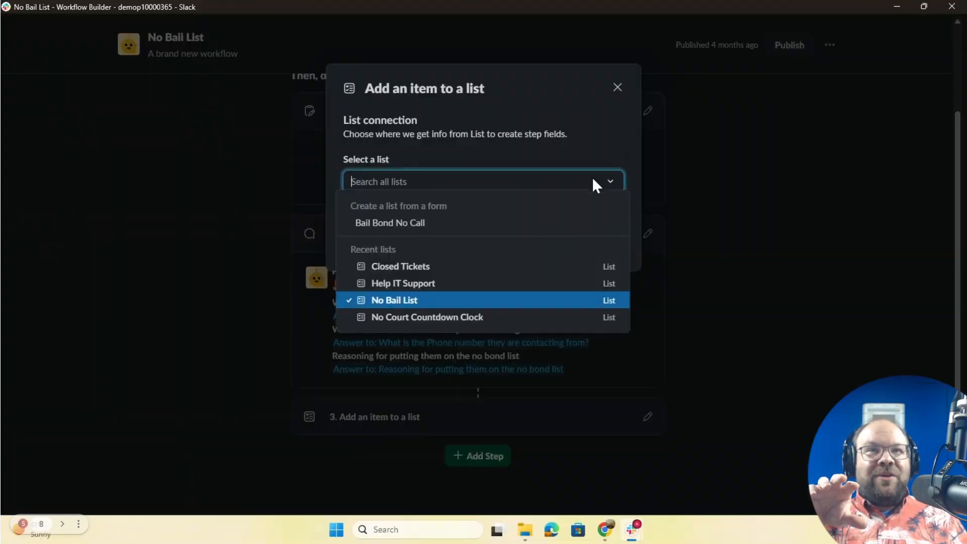
{"action": "left_click", "coordinate": [456, 300]}
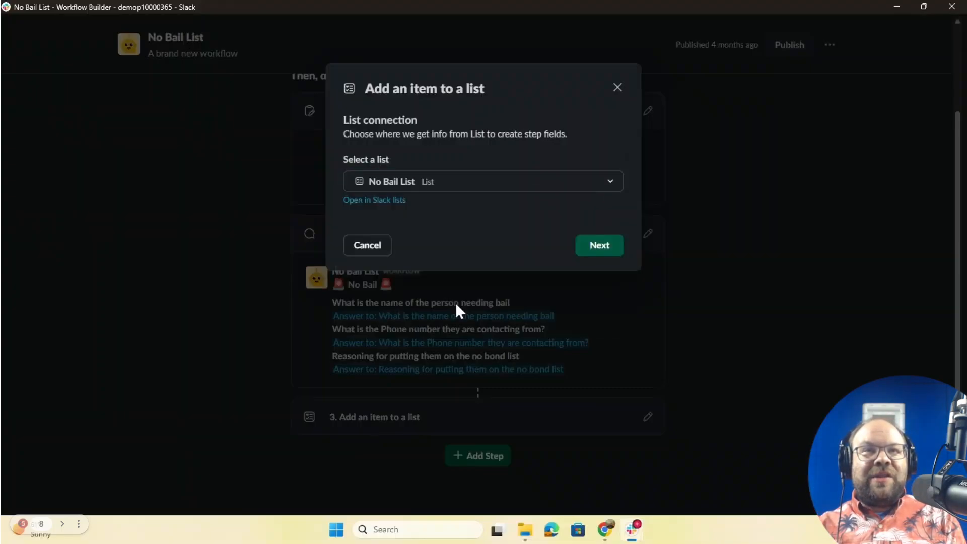
{"action": "left_click", "coordinate": [366, 246]}
{"action": "left_click", "coordinate": [590, 252]}
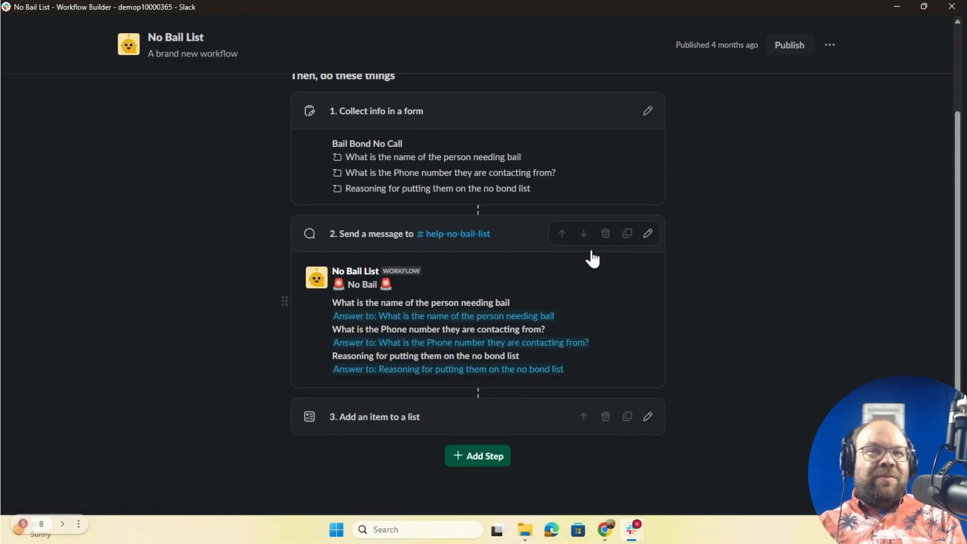
Step: Keep Reason's variable and Date Entered as 'Time when the message was sent', then save
{"action": "left_click", "coordinate": [649, 417]}
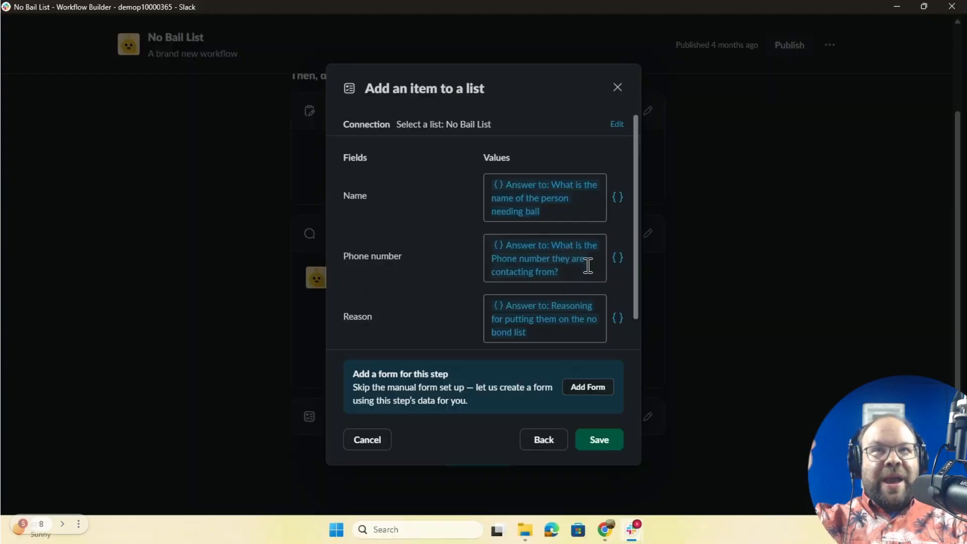
{"action": "scroll", "coordinate": [594, 282], "scroll_direction": "down", "scroll_amount": 1}
{"action": "left_click", "coordinate": [617, 281]}
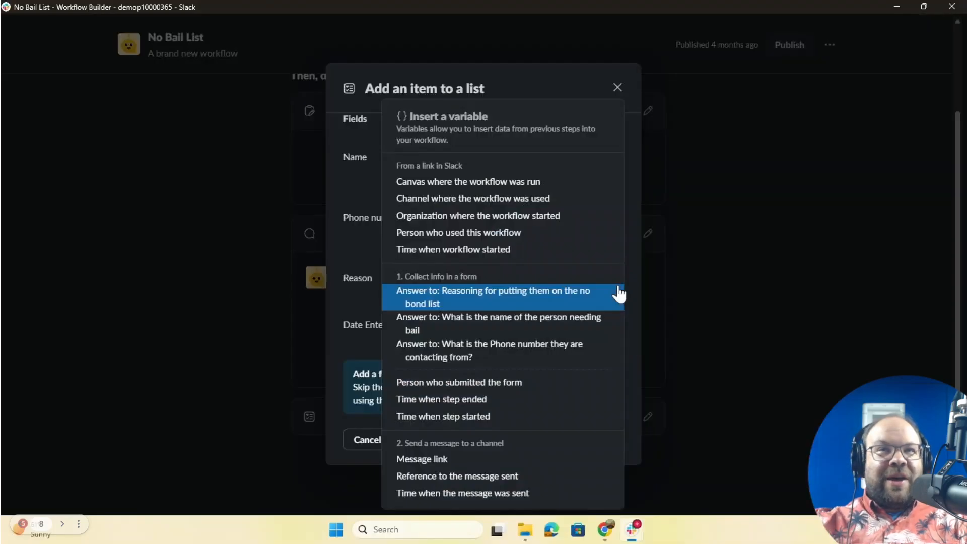
{"action": "left_click", "coordinate": [355, 219]}
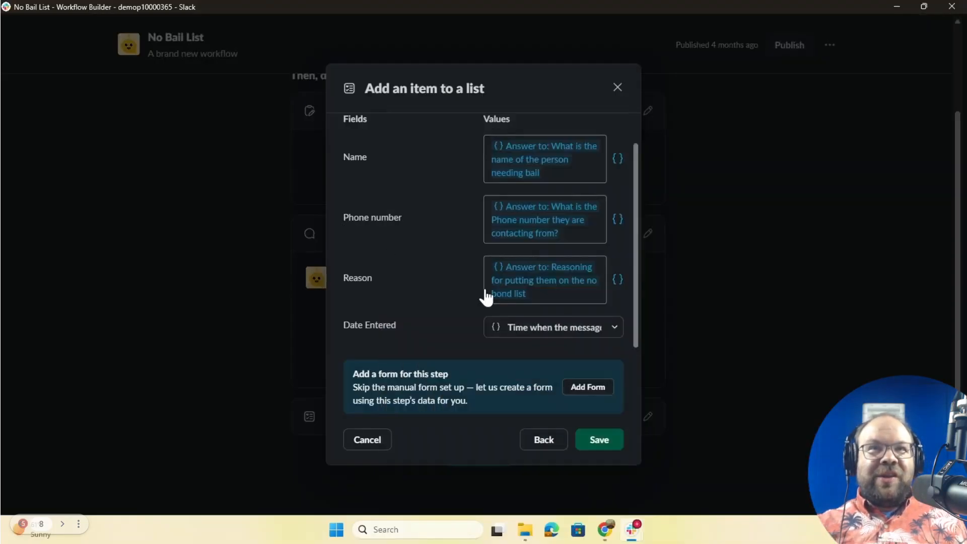
{"action": "left_click", "coordinate": [600, 328]}
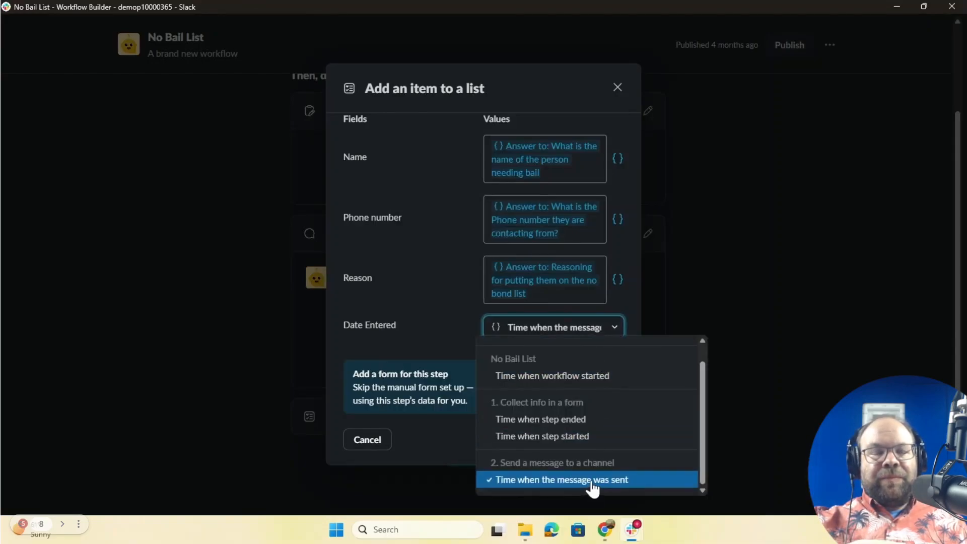
{"action": "left_click", "coordinate": [423, 266]}
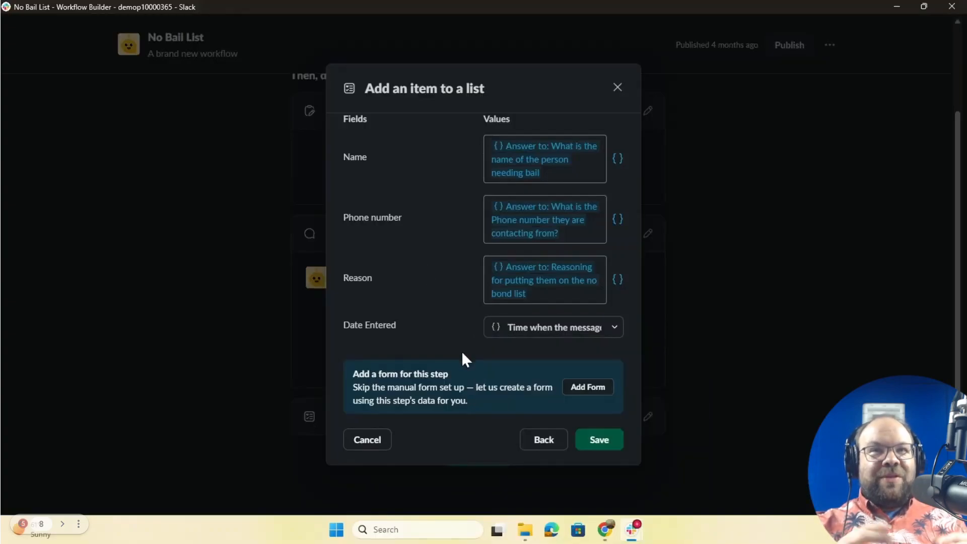
{"action": "left_click", "coordinate": [598, 443]}
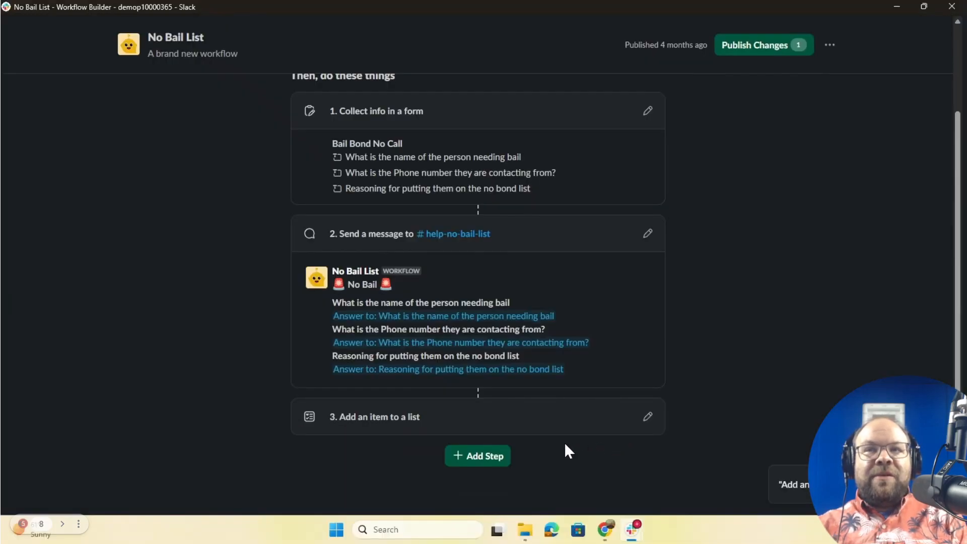
Step: Publish the No Bail List changes, dismiss the confirmation, and close Workflow Builder
{"action": "left_click", "coordinate": [769, 50]}
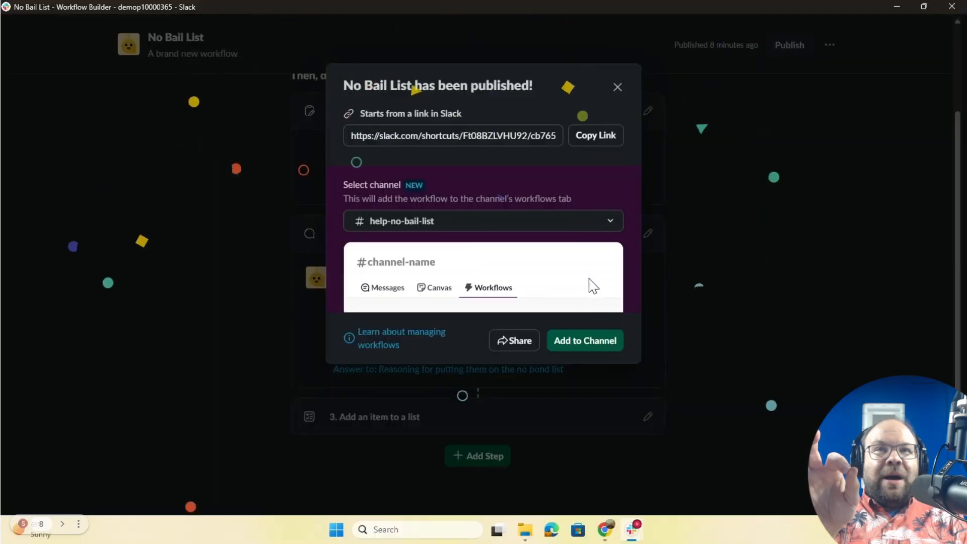
{"action": "left_click", "coordinate": [616, 88]}
{"action": "left_click", "coordinate": [949, 7]}
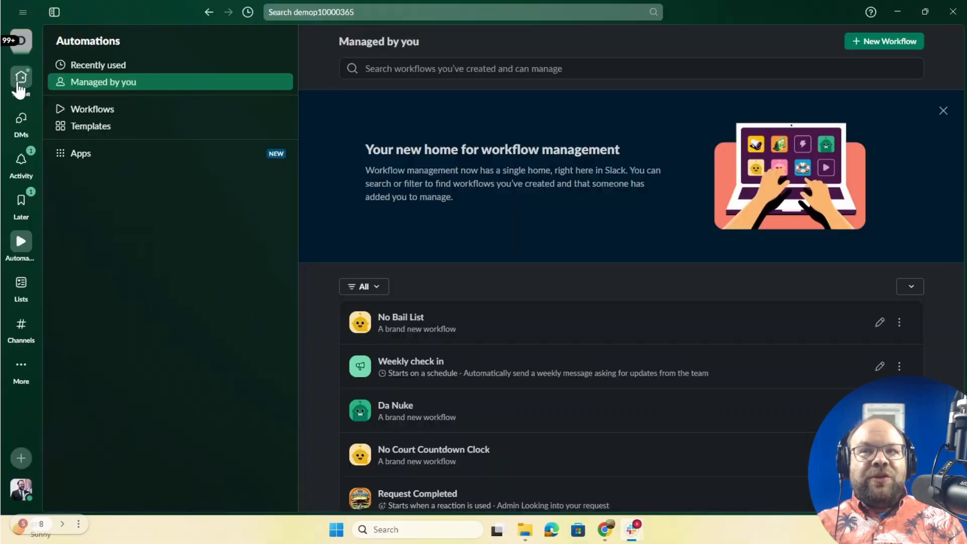
Step: Go Home and open the Workflows tab of #help-no-bail-list
{"action": "left_click", "coordinate": [20, 80]}
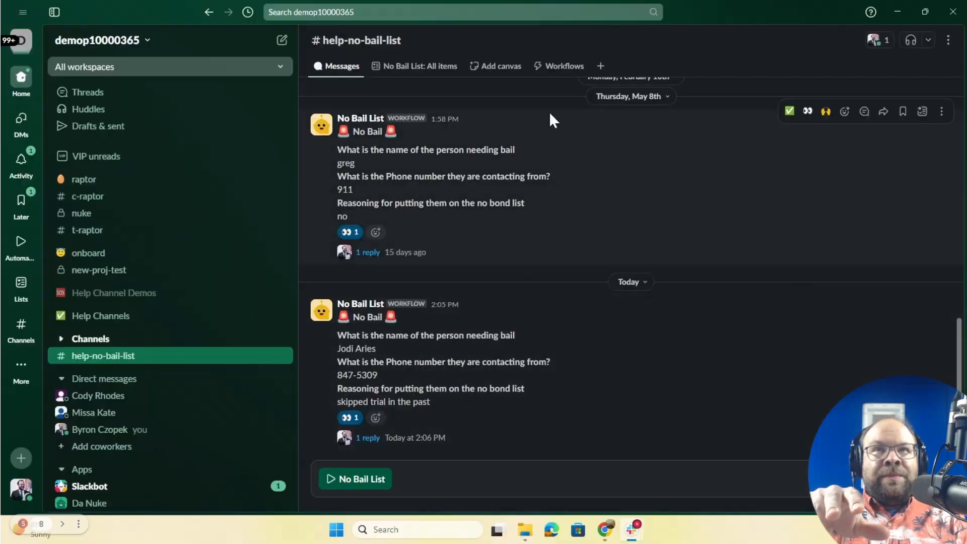
{"action": "left_click", "coordinate": [552, 71]}
{"action": "left_click", "coordinate": [552, 73]}
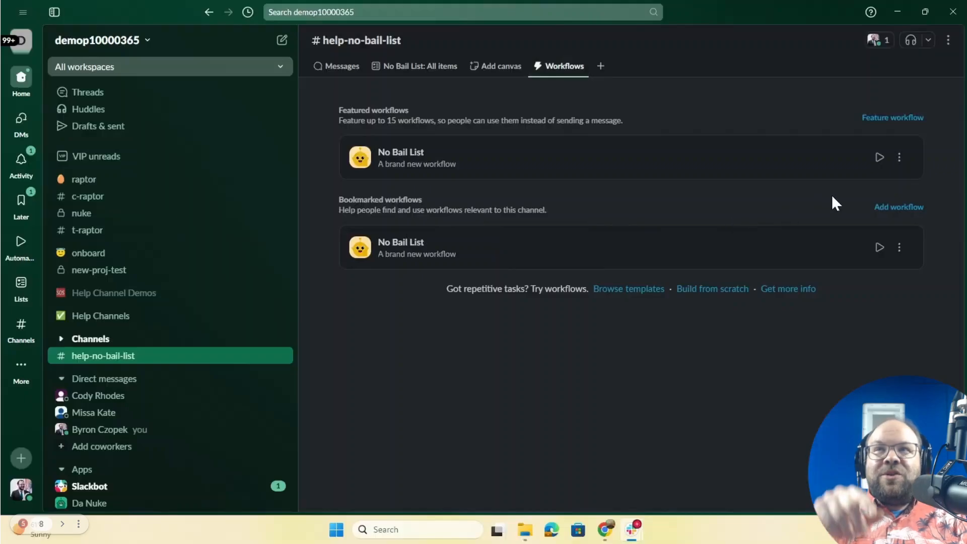
Step: Cancel an Add workflow attempt, then remove No Bail List from the channel's featured workflows
{"action": "left_click", "coordinate": [899, 208]}
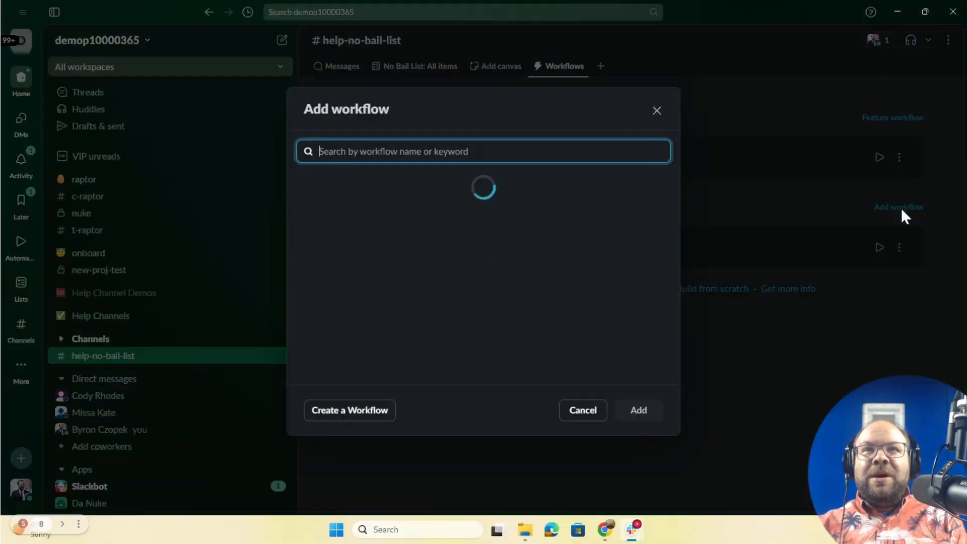
{"action": "scroll", "coordinate": [427, 318], "scroll_direction": "down", "scroll_amount": 5}
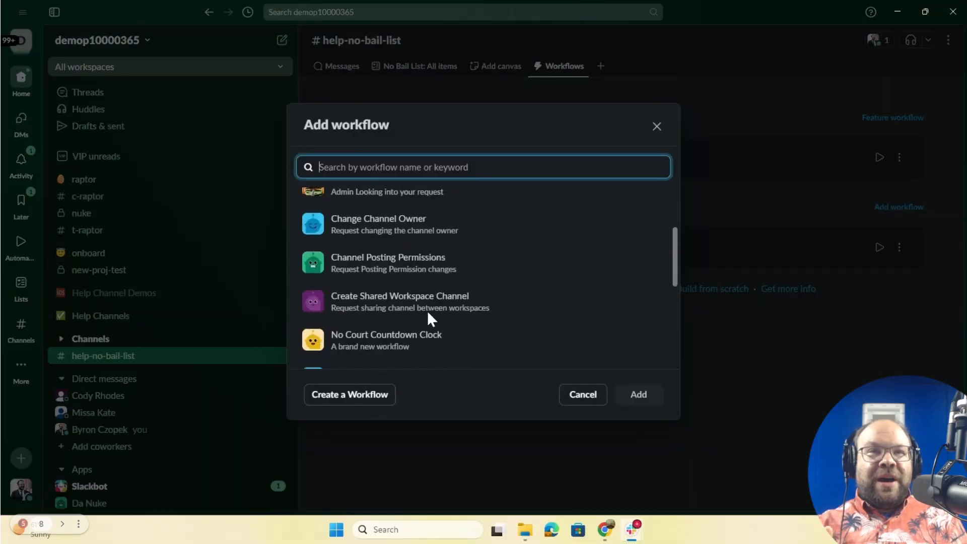
{"action": "scroll", "coordinate": [427, 317], "scroll_direction": "up", "scroll_amount": 5}
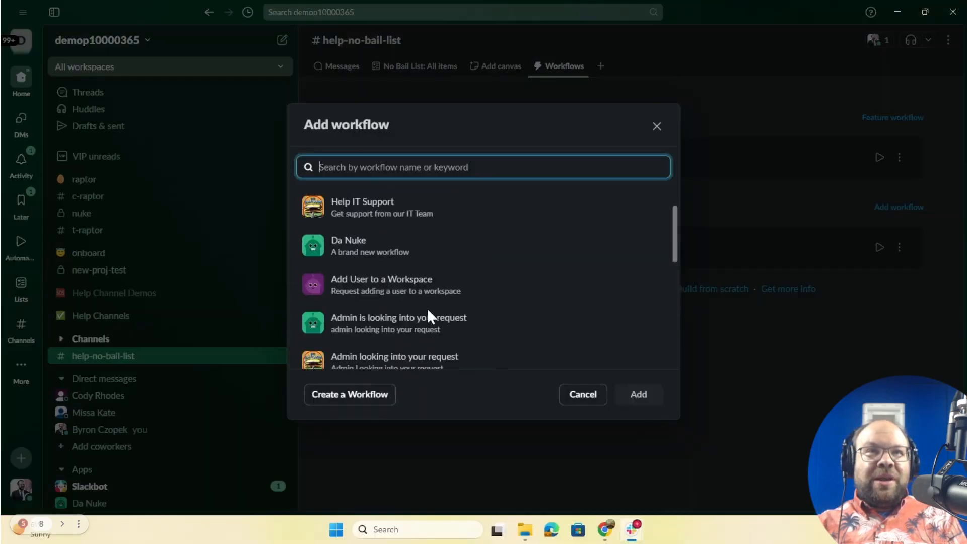
{"action": "left_click", "coordinate": [656, 126]}
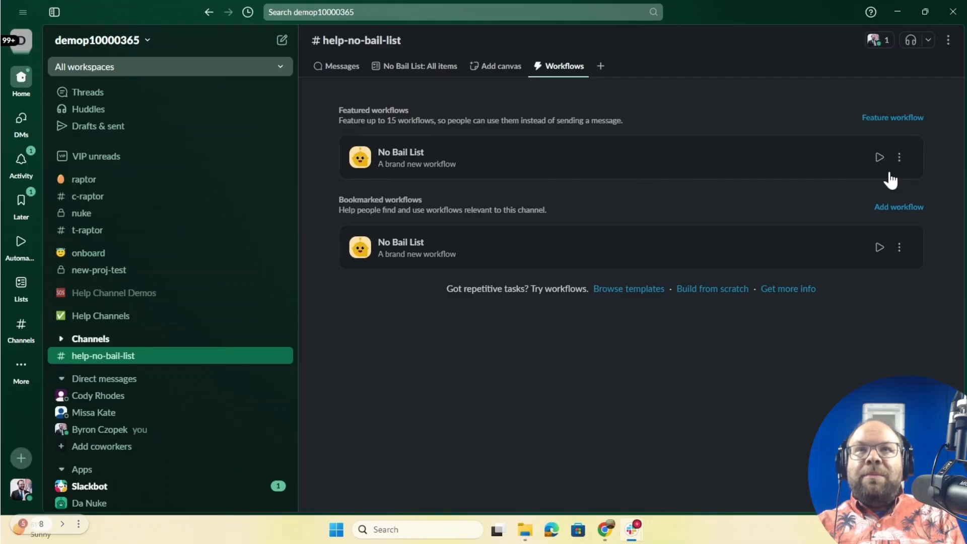
{"action": "left_click", "coordinate": [899, 157]}
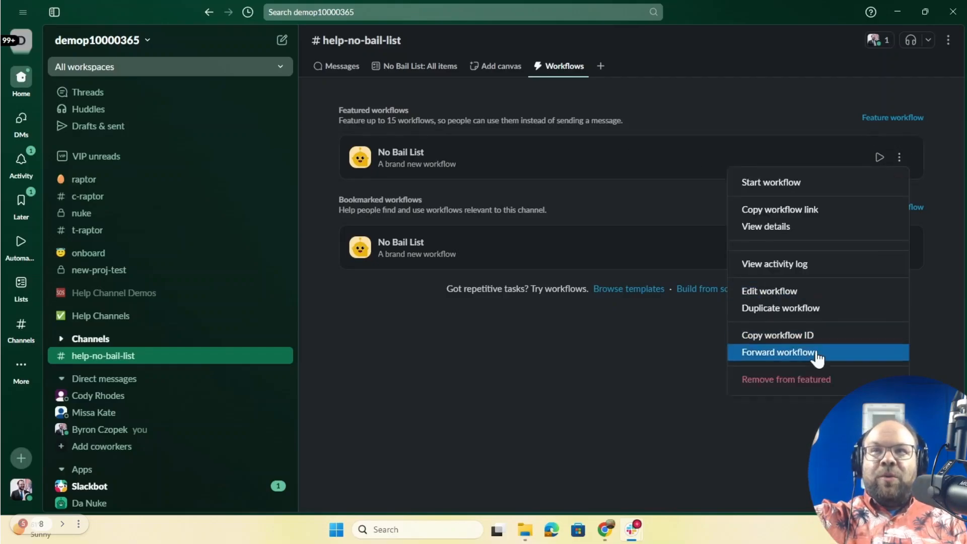
{"action": "left_click", "coordinate": [811, 383]}
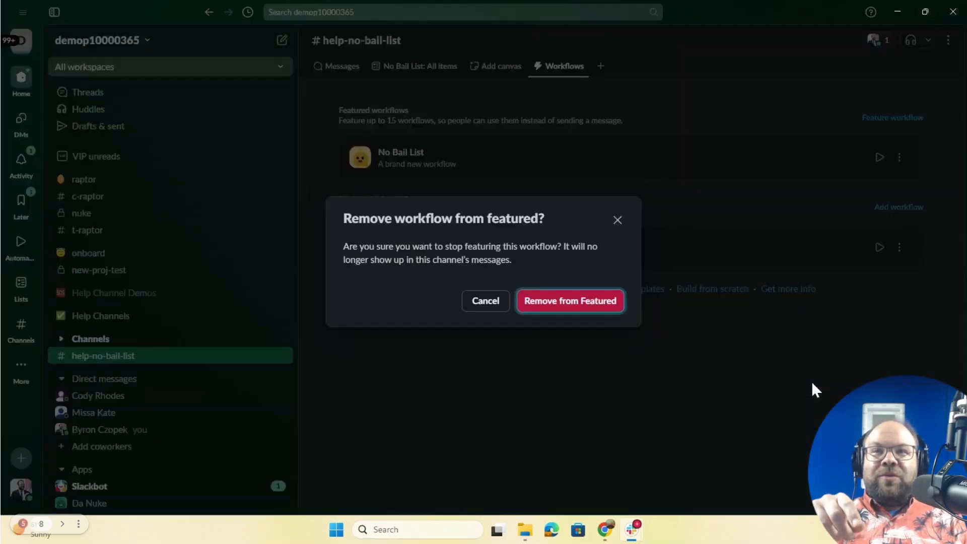
{"action": "left_click", "coordinate": [611, 308]}
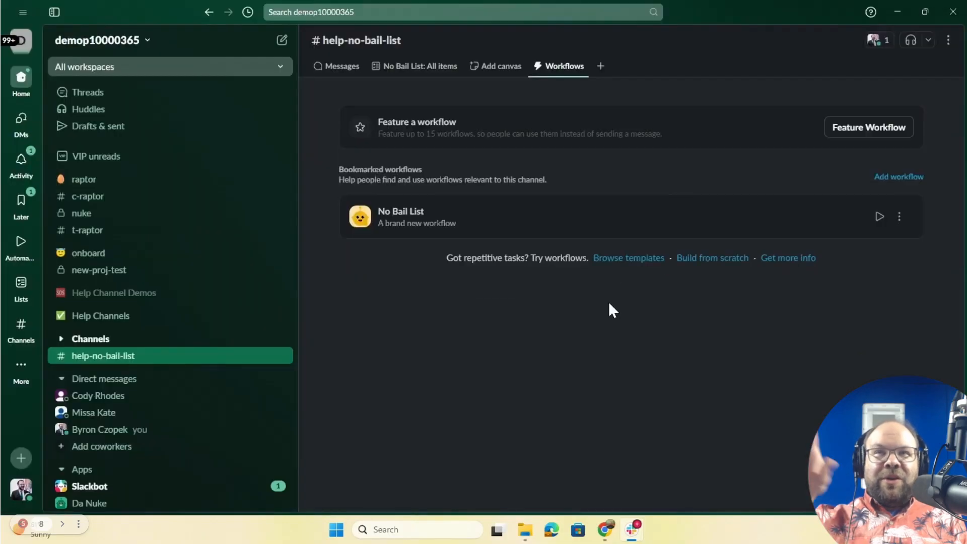
Step: Feature No Bail List again in #help-no-bail-list
{"action": "left_click", "coordinate": [333, 67]}
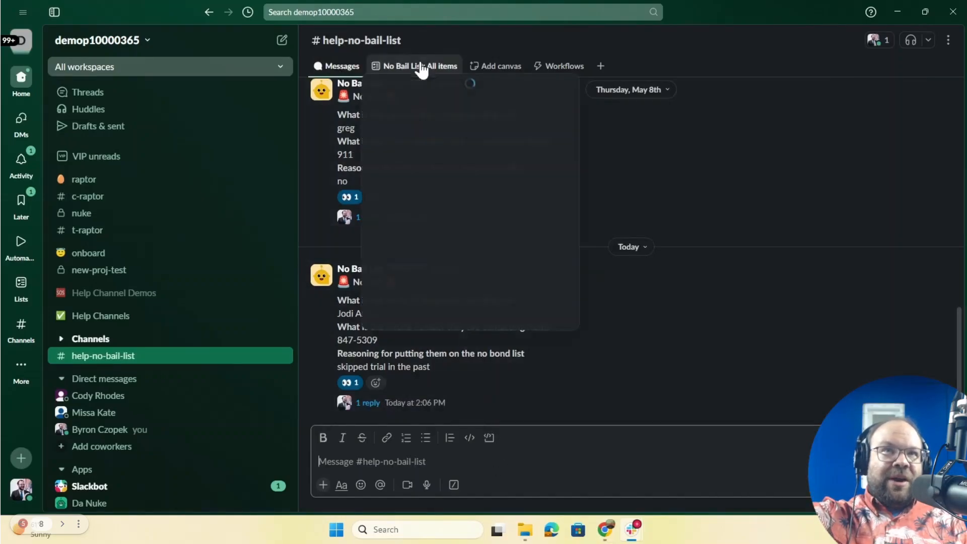
{"action": "left_click", "coordinate": [560, 65]}
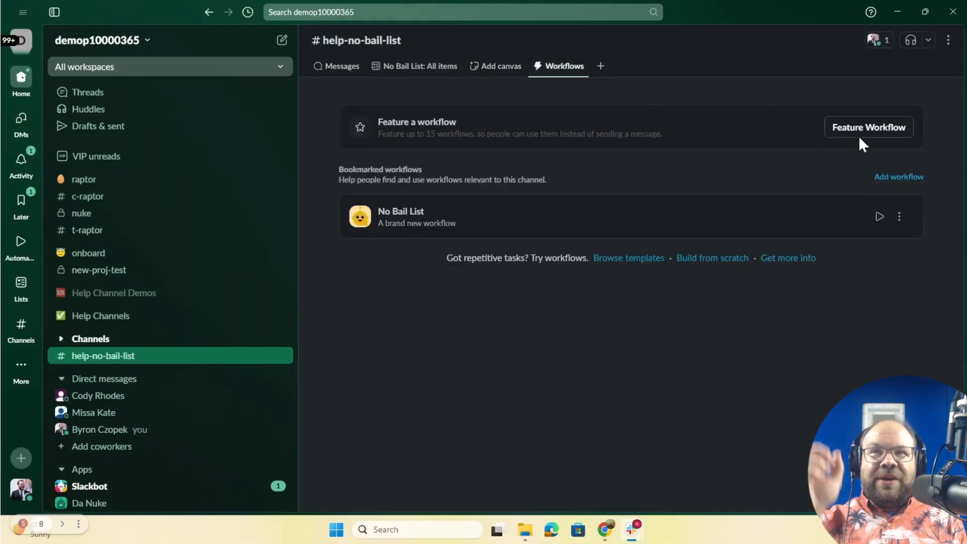
{"action": "left_click", "coordinate": [904, 217]}
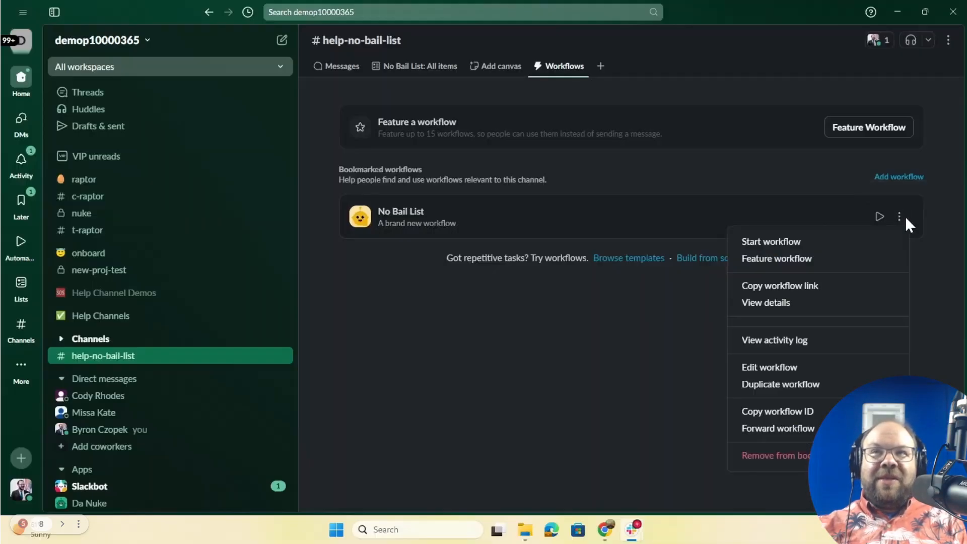
{"action": "left_click", "coordinate": [905, 216]}
{"action": "left_click", "coordinate": [877, 130]}
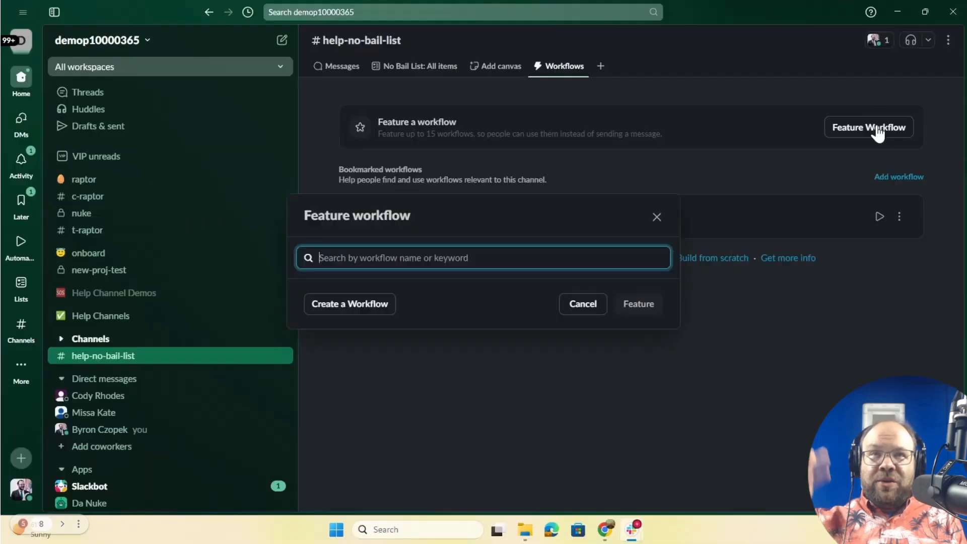
{"action": "left_click", "coordinate": [369, 213]}
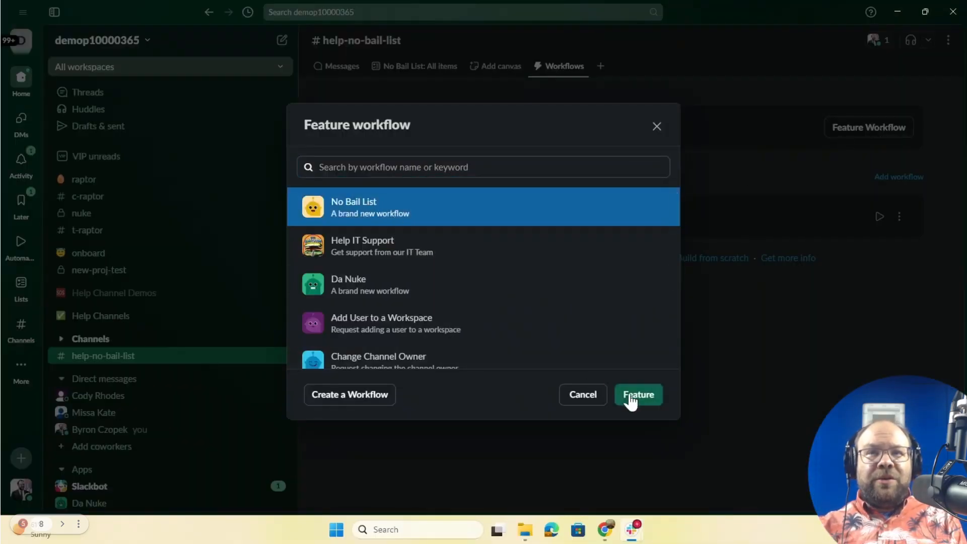
{"action": "left_click", "coordinate": [635, 396]}
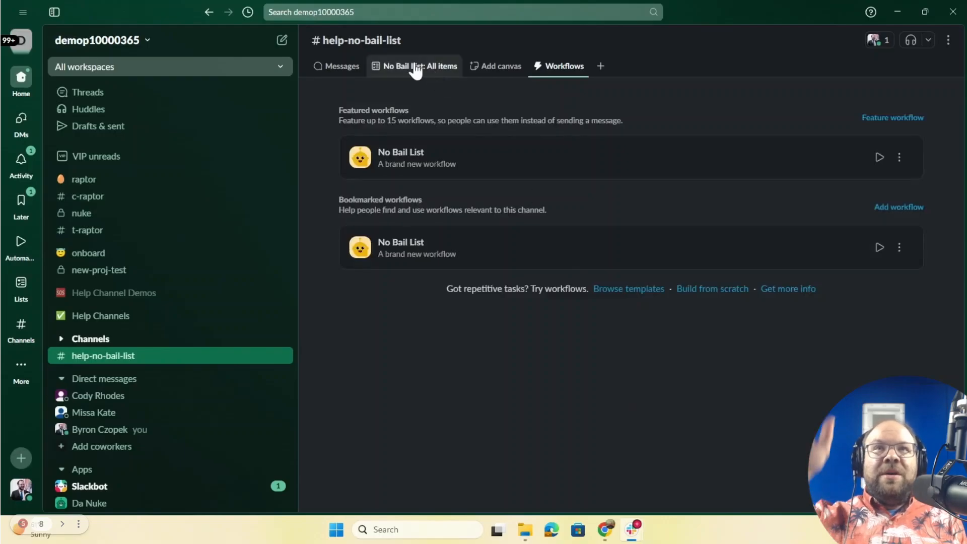
{"action": "left_click", "coordinate": [346, 71]}
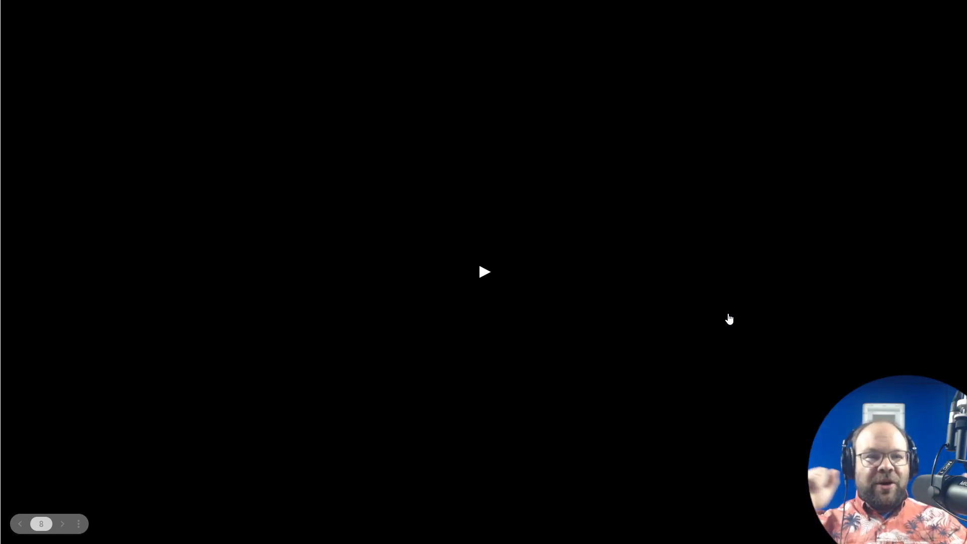
Step: Advance the deck from slide 8 to slide 10, 'Where I got stuck and how I got unstuck'
{"action": "key", "text": "Right"}
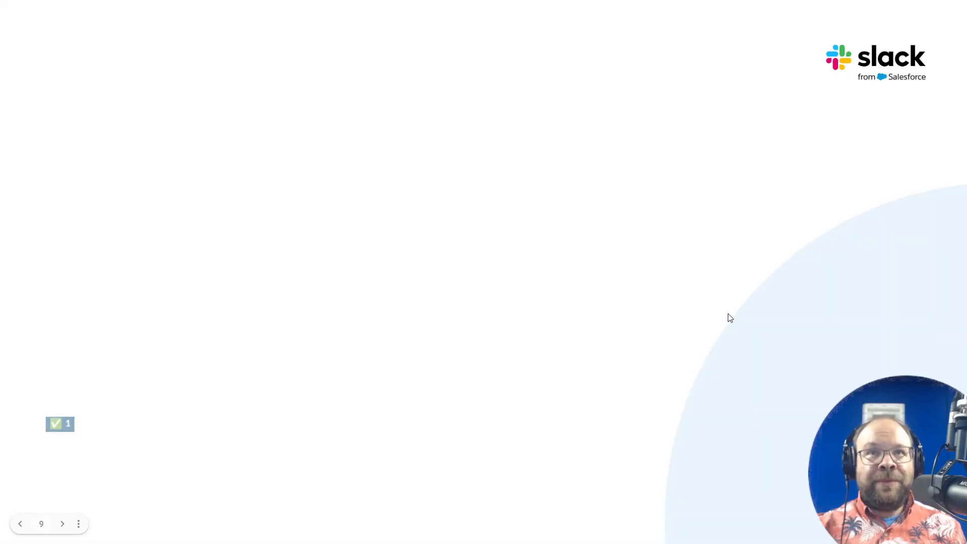
{"action": "key", "text": "Right"}
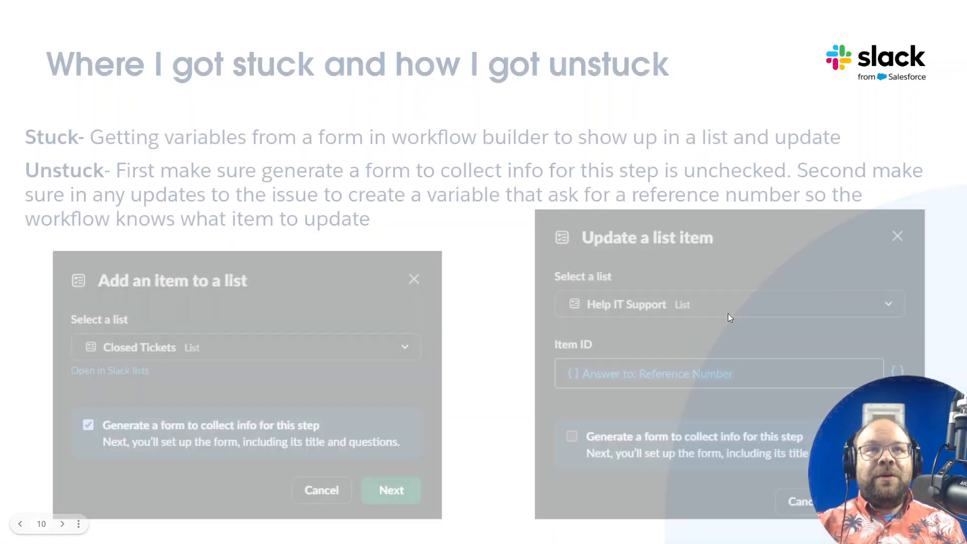